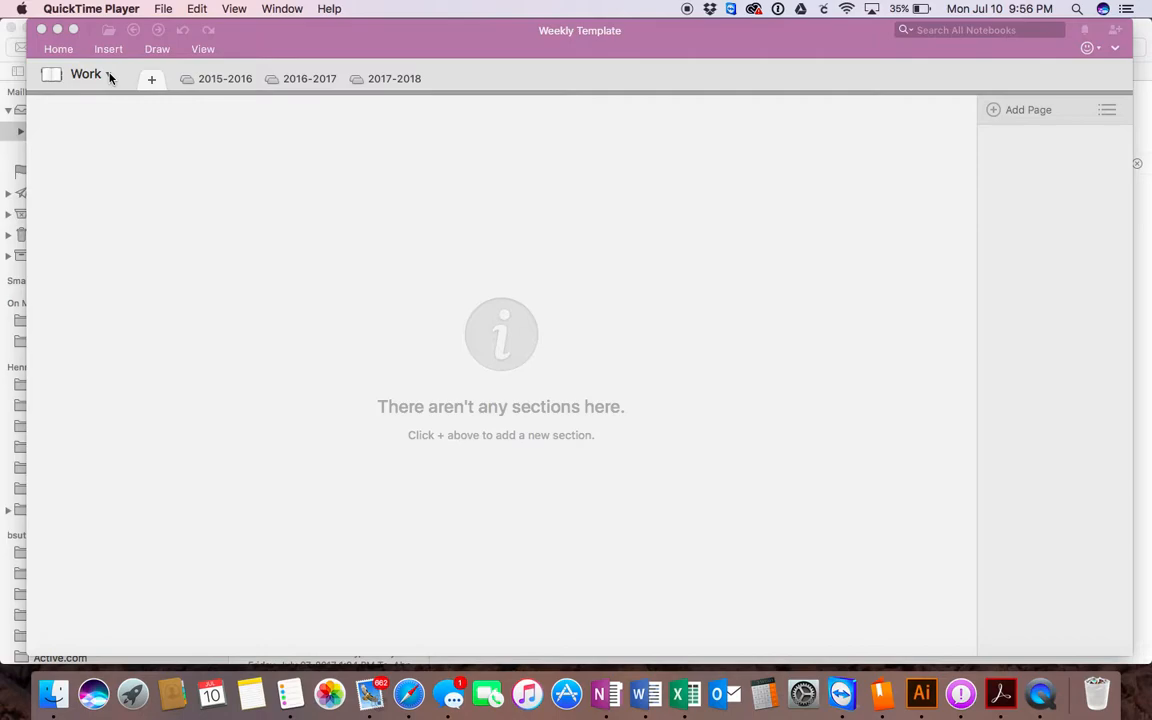
Step: Open the Weekly Template page in the S2 - Digital Literacy section of the Work notebook's 2016-2017 section group
left_click(110, 78)
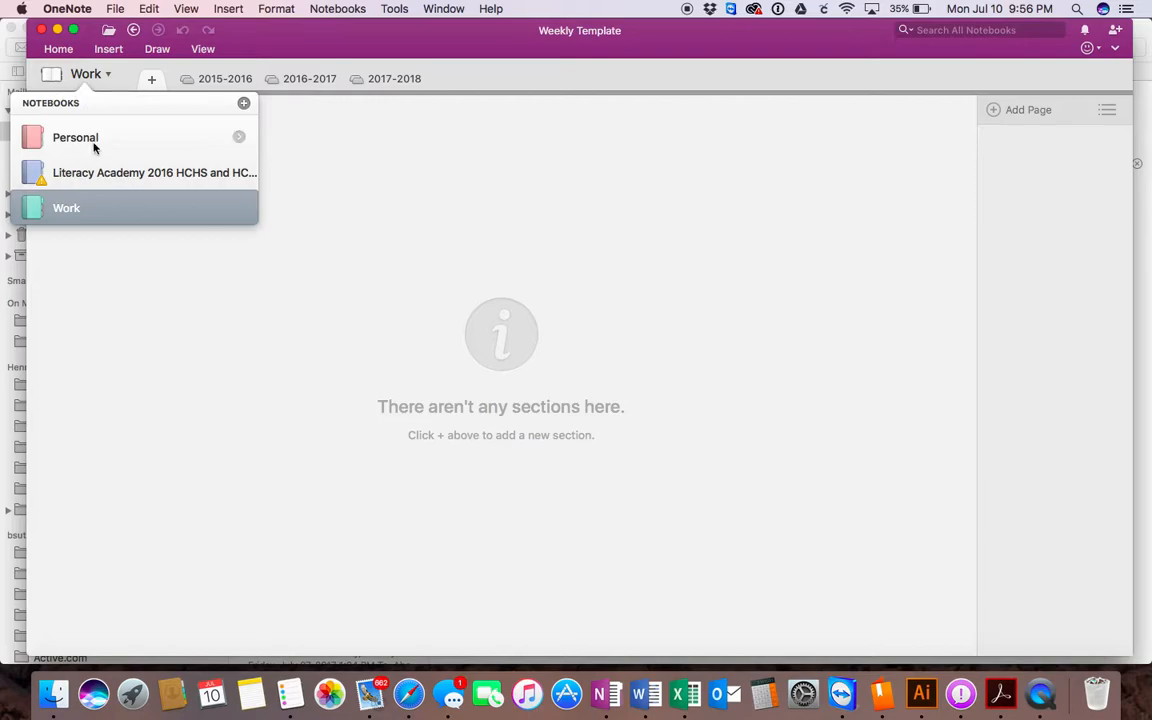
mouse_move(86, 175)
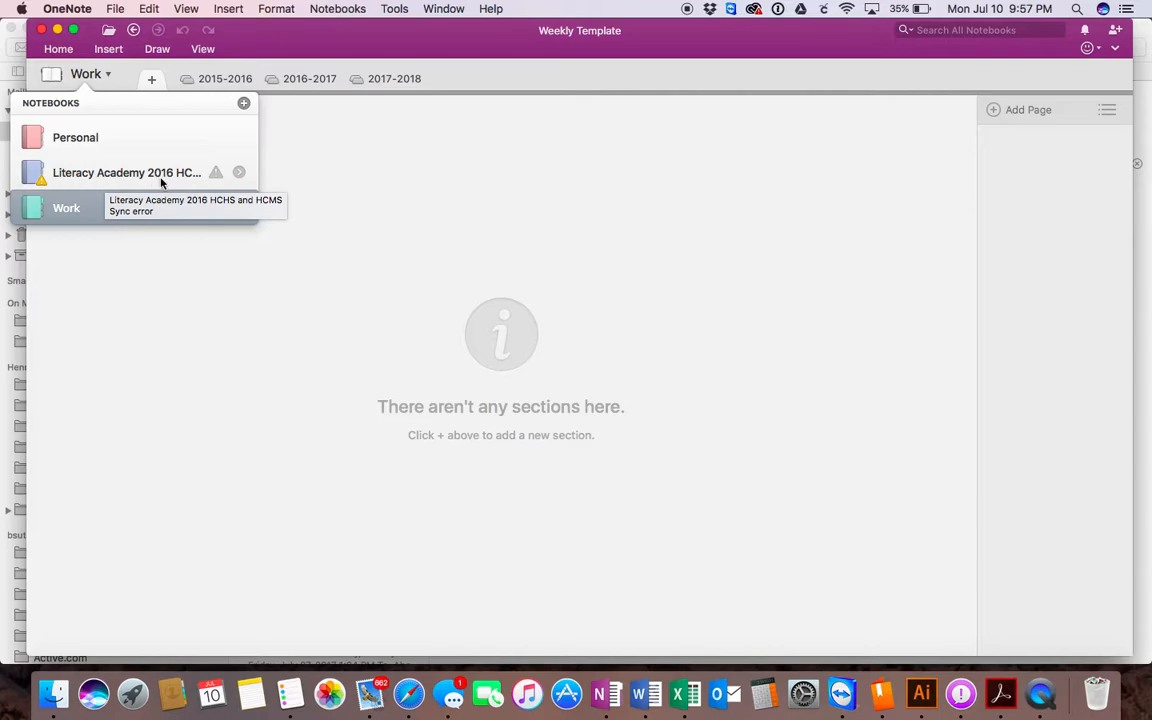
left_click(123, 211)
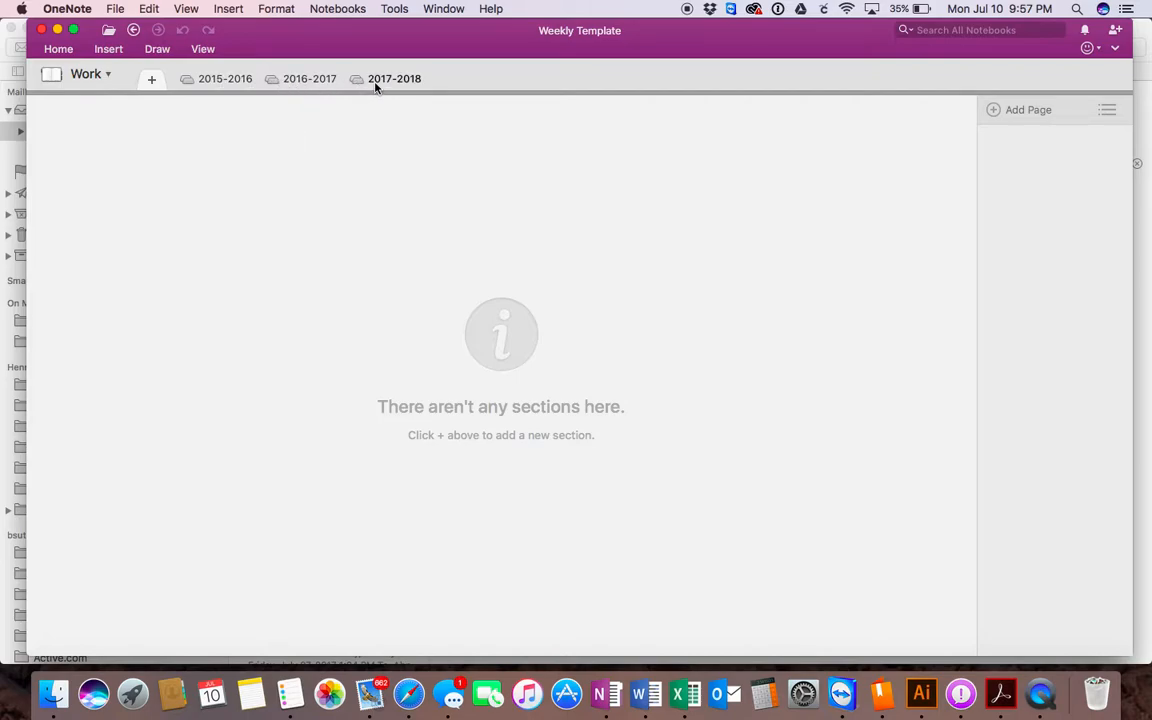
left_click(303, 80)
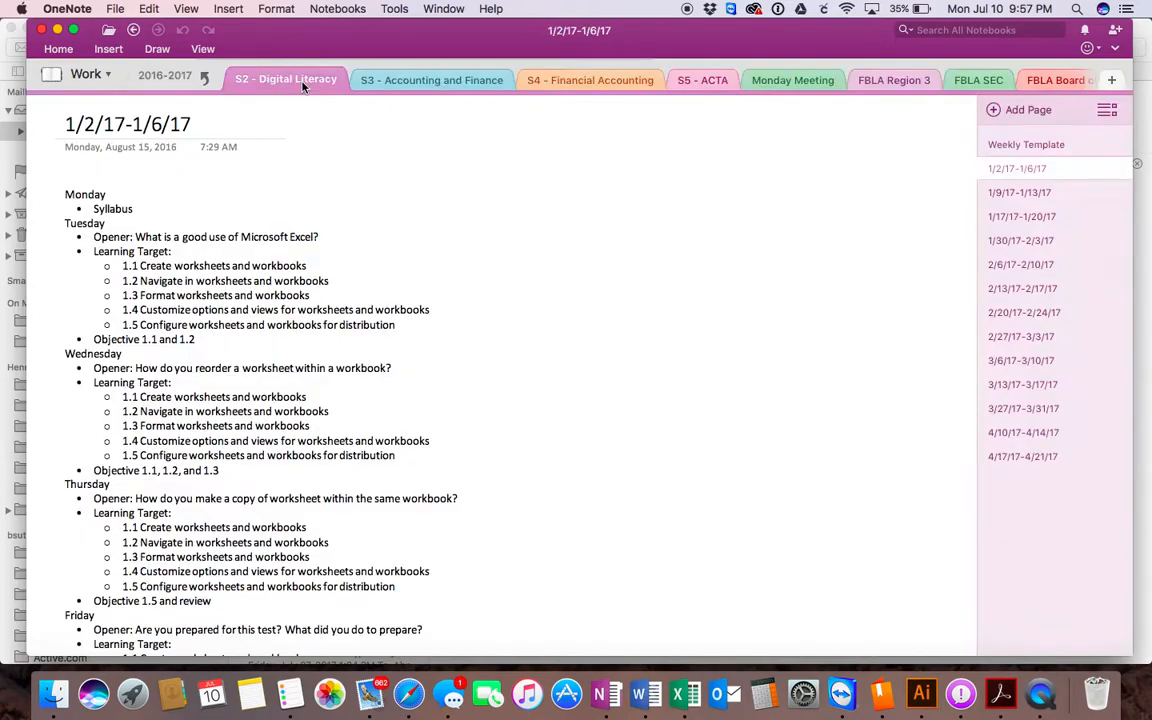
left_click(1016, 146)
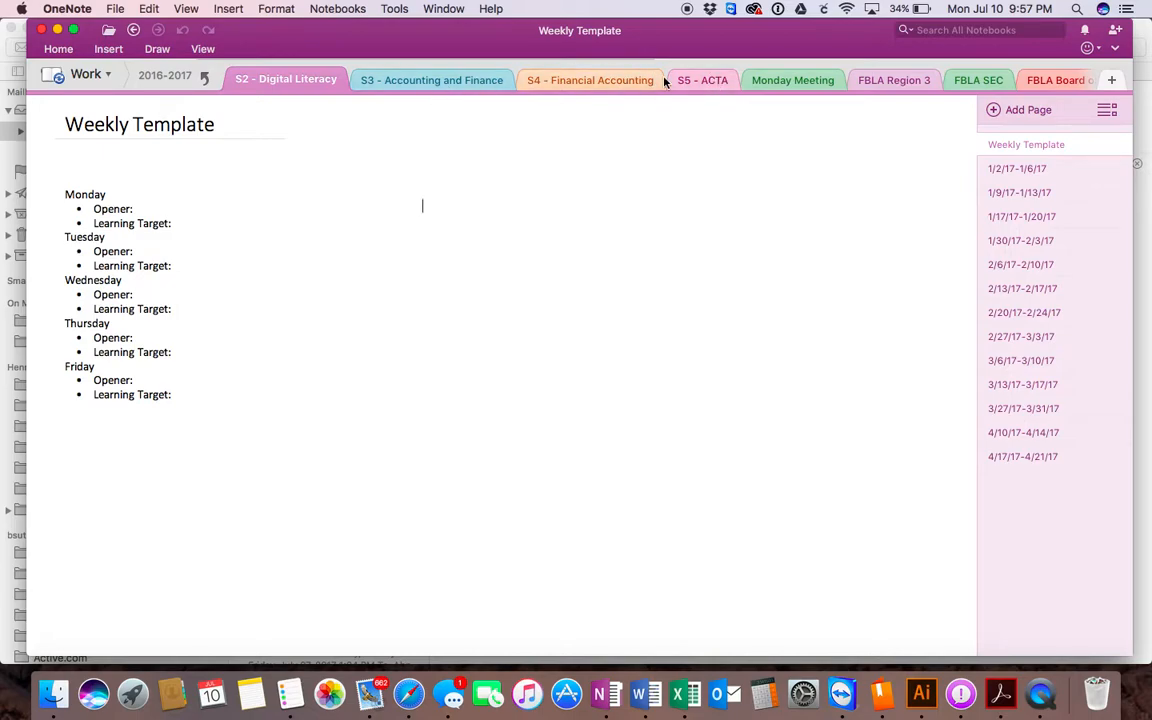
Step: Look through all the course, meeting and FBLA sections in the 2016-2017 section group
scroll(797, 80, "right", 3)
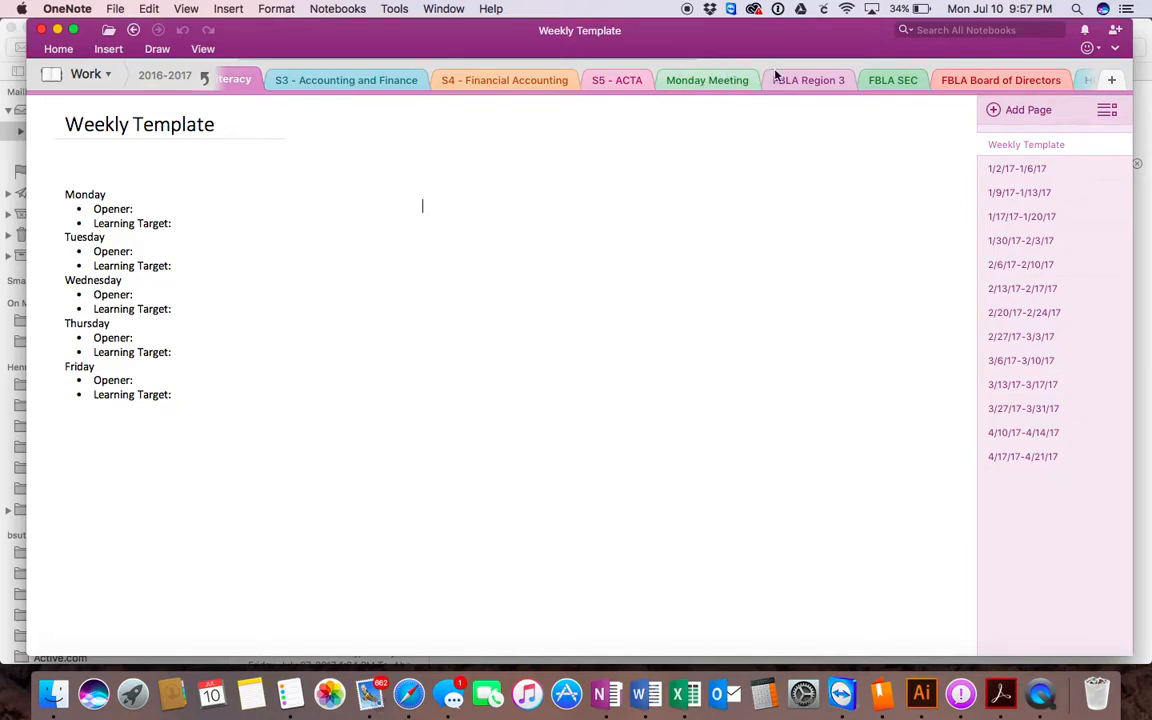
scroll(848, 84, "right", 5)
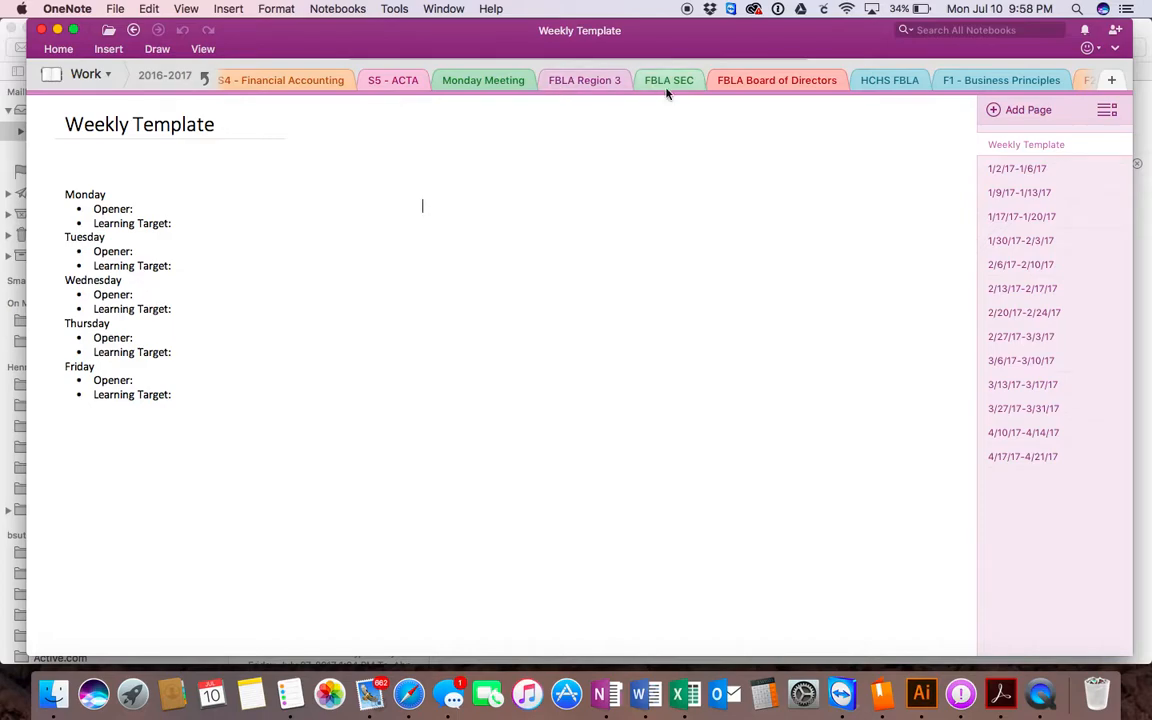
left_click(744, 90)
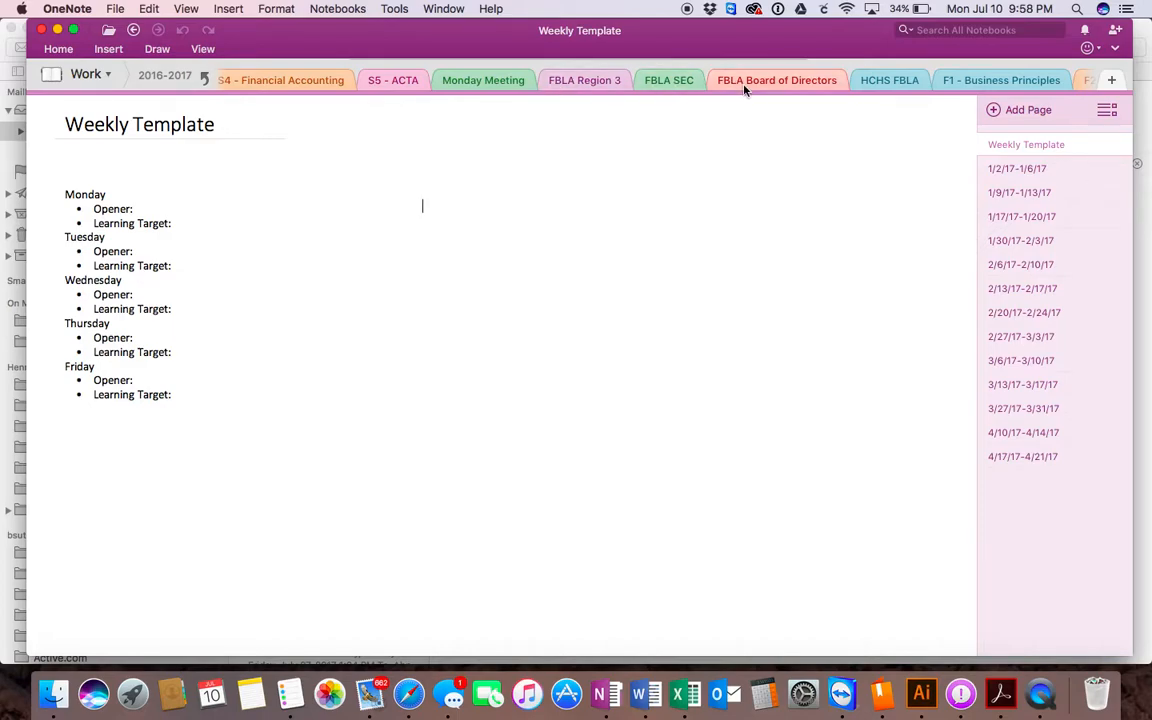
scroll(741, 87, "right", 6)
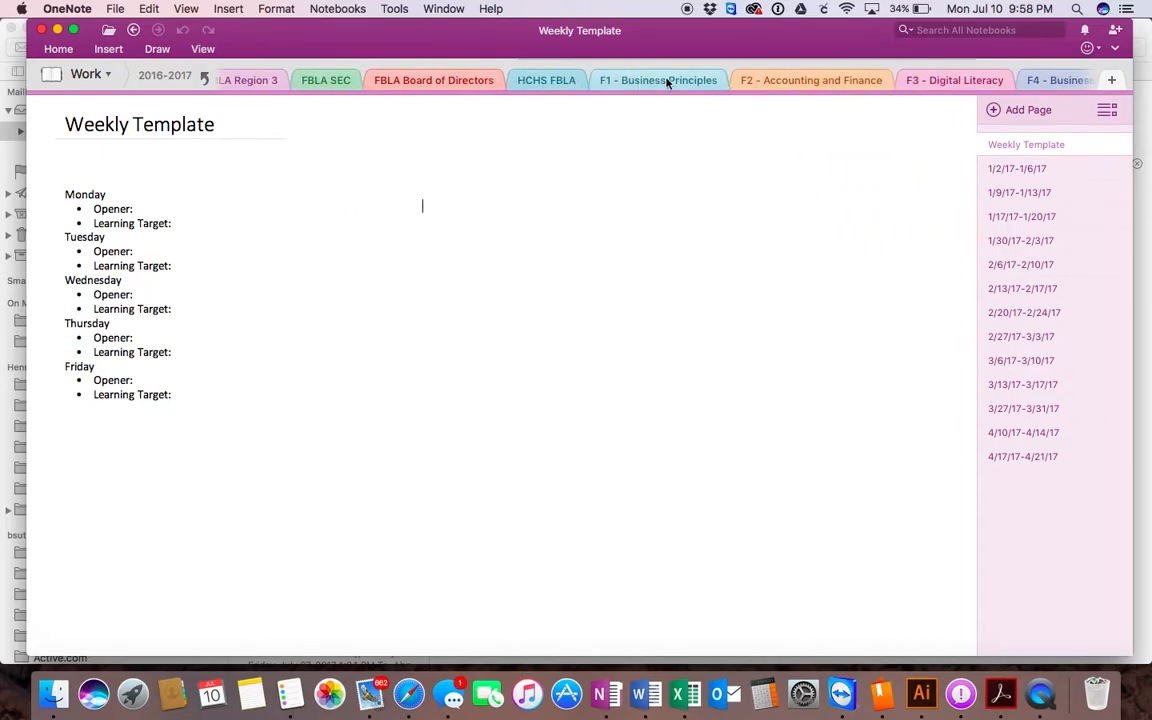
scroll(663, 95, "right", 1)
scroll(663, 94, "right", 3)
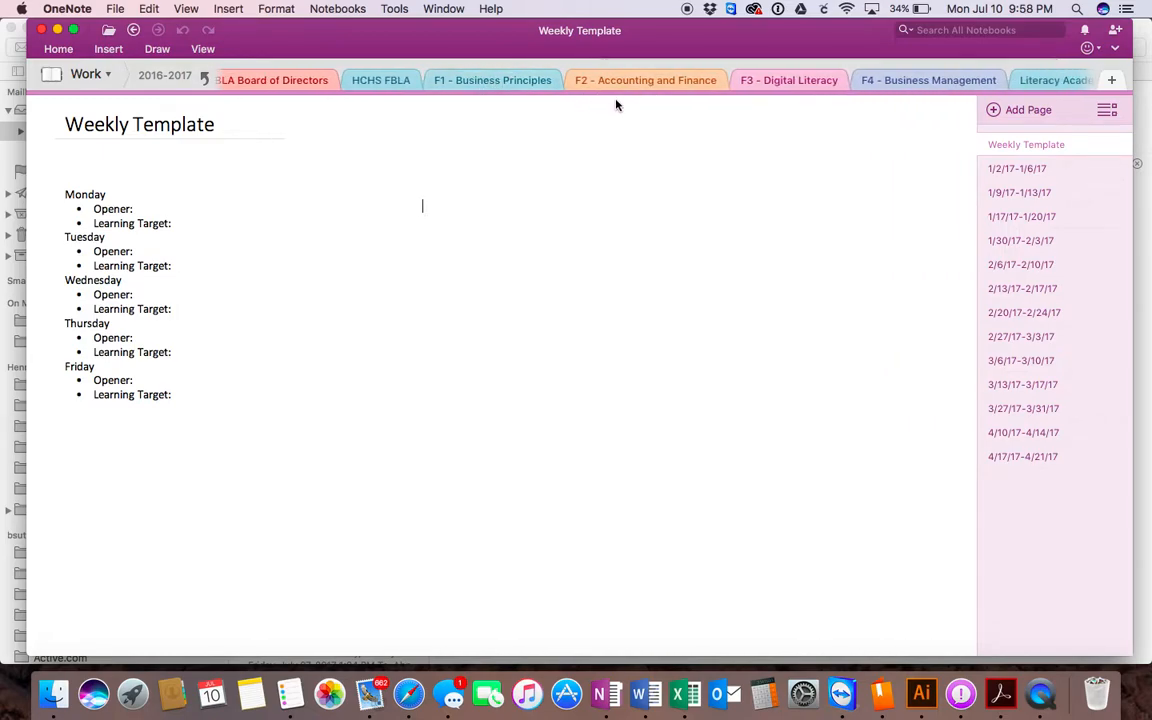
scroll(581, 69, "right", 3)
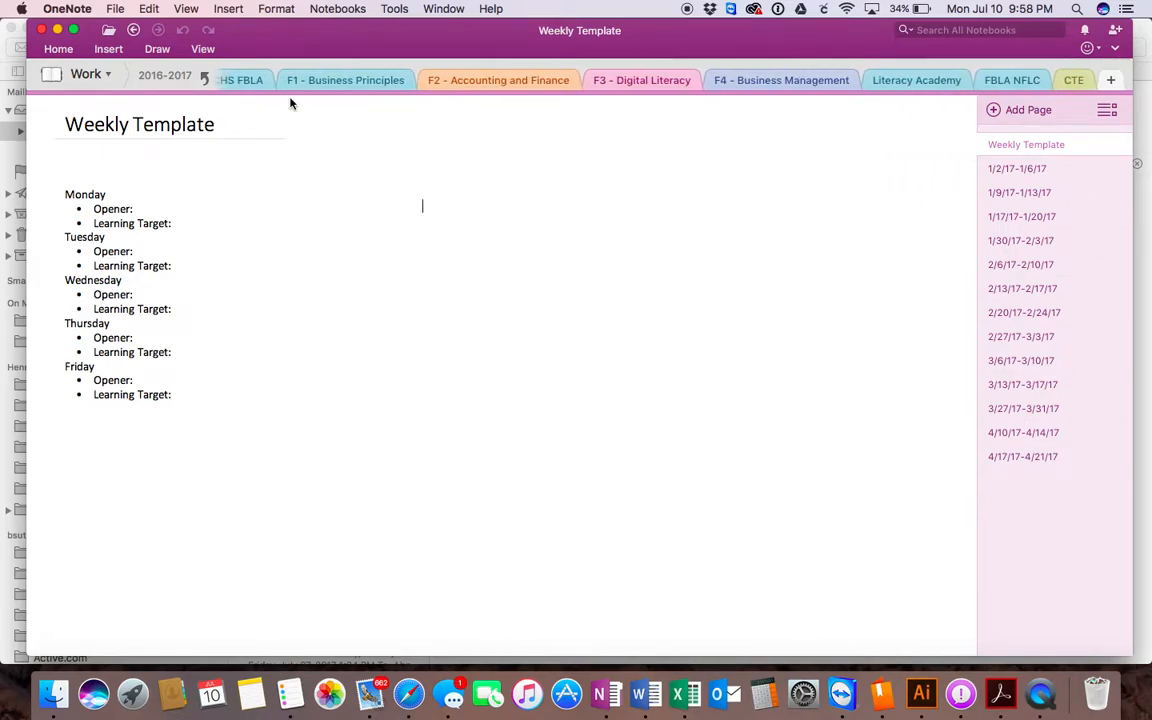
scroll(287, 84, "left", 3)
scroll(287, 84, "left", 10)
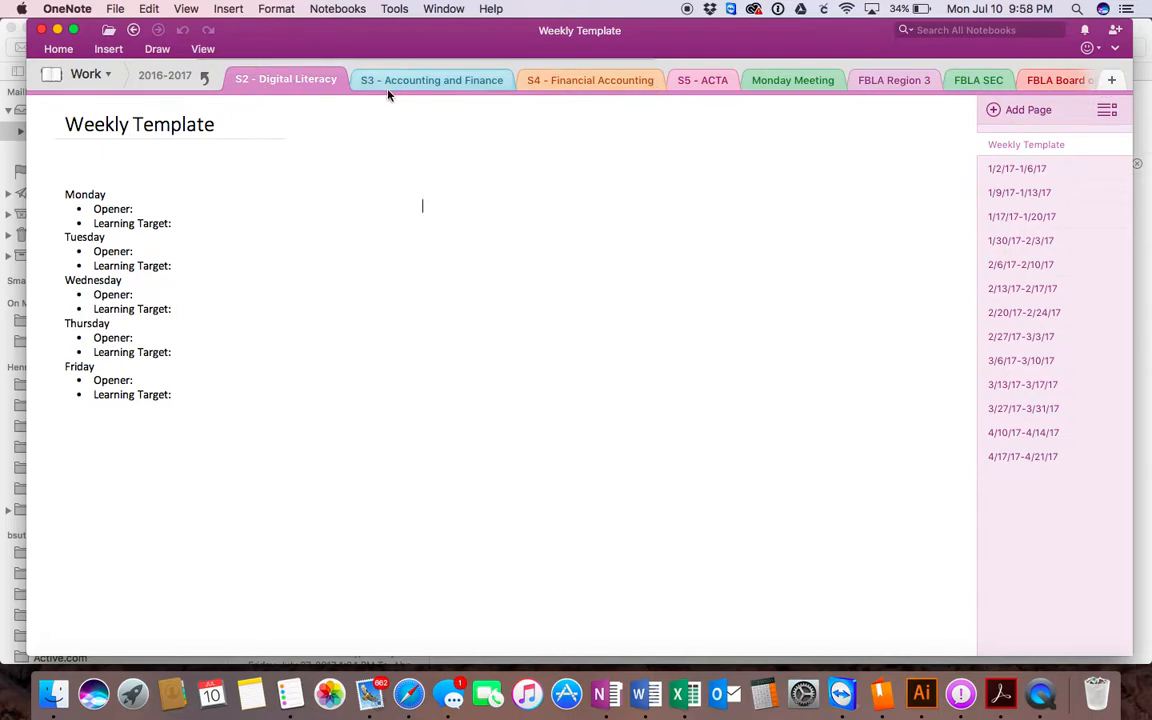
left_click(418, 86)
mouse_move(418, 86)
left_mouse_down()
mouse_move(1108, 84)
mouse_move(936, 112)
mouse_move(861, 100)
mouse_move(885, 97)
mouse_move(530, 128)
mouse_move(136, 85)
mouse_move(445, 77)
mouse_move(404, 72)
mouse_move(420, 73)
left_mouse_up()
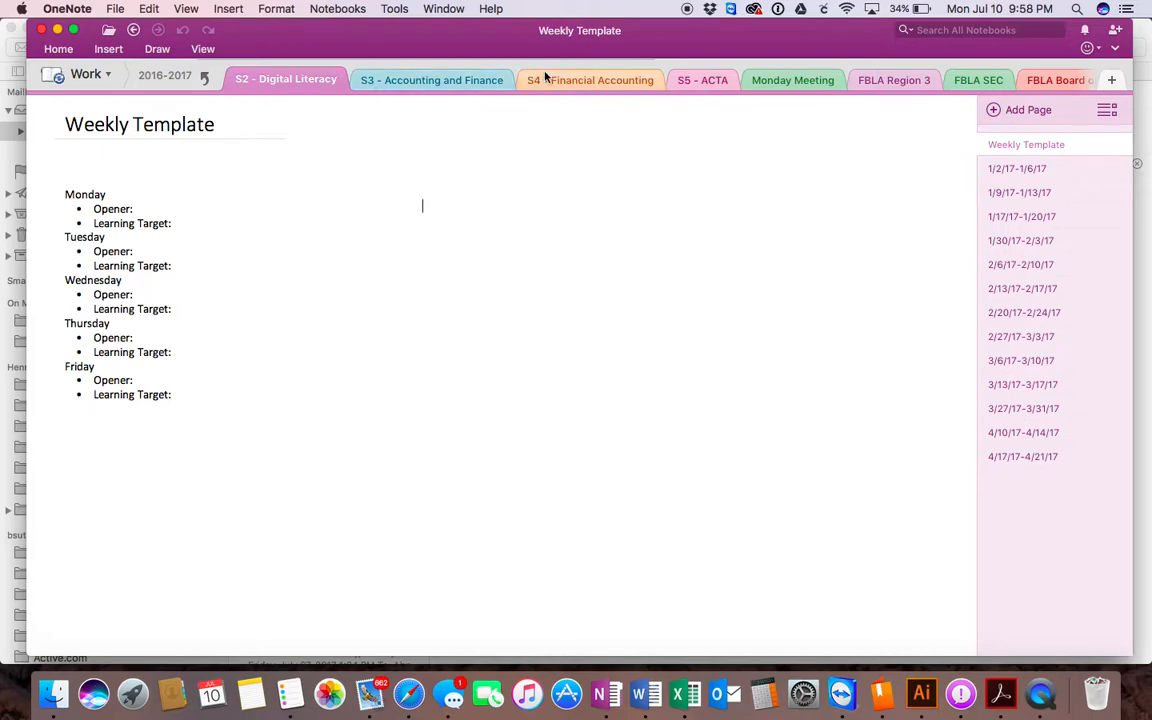
scroll(600, 82, "right", 5)
scroll(664, 82, "right", 5)
scroll(664, 95, "right", 3)
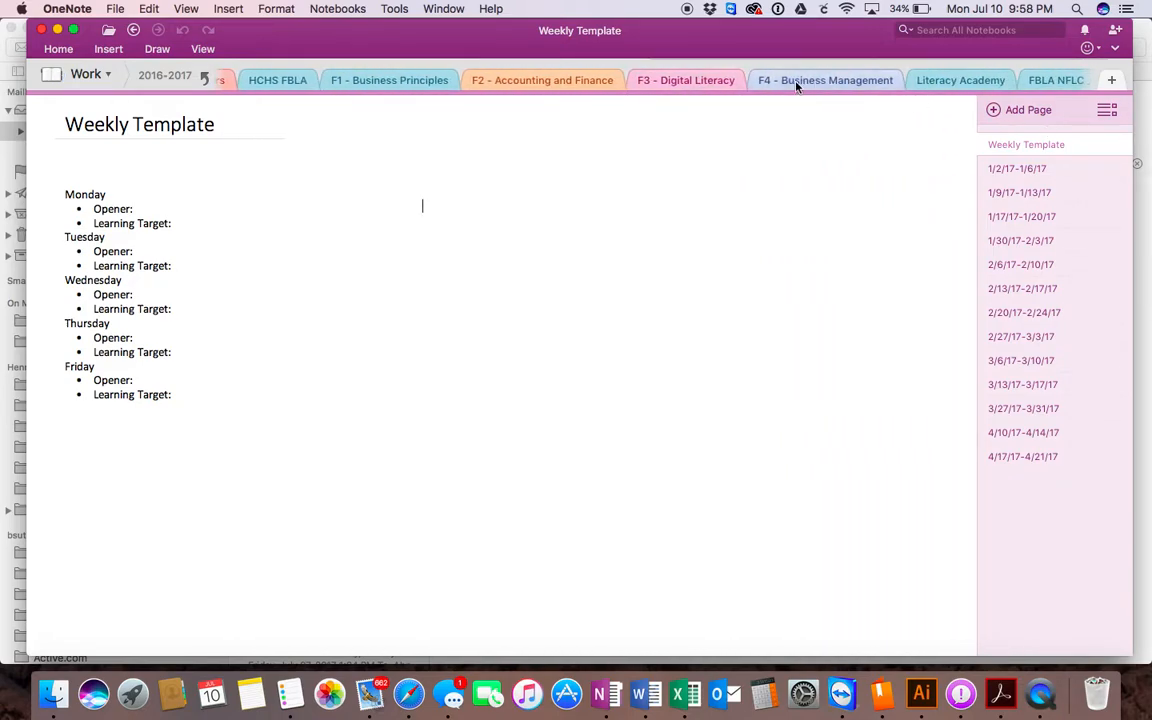
scroll(712, 86, "right", 2)
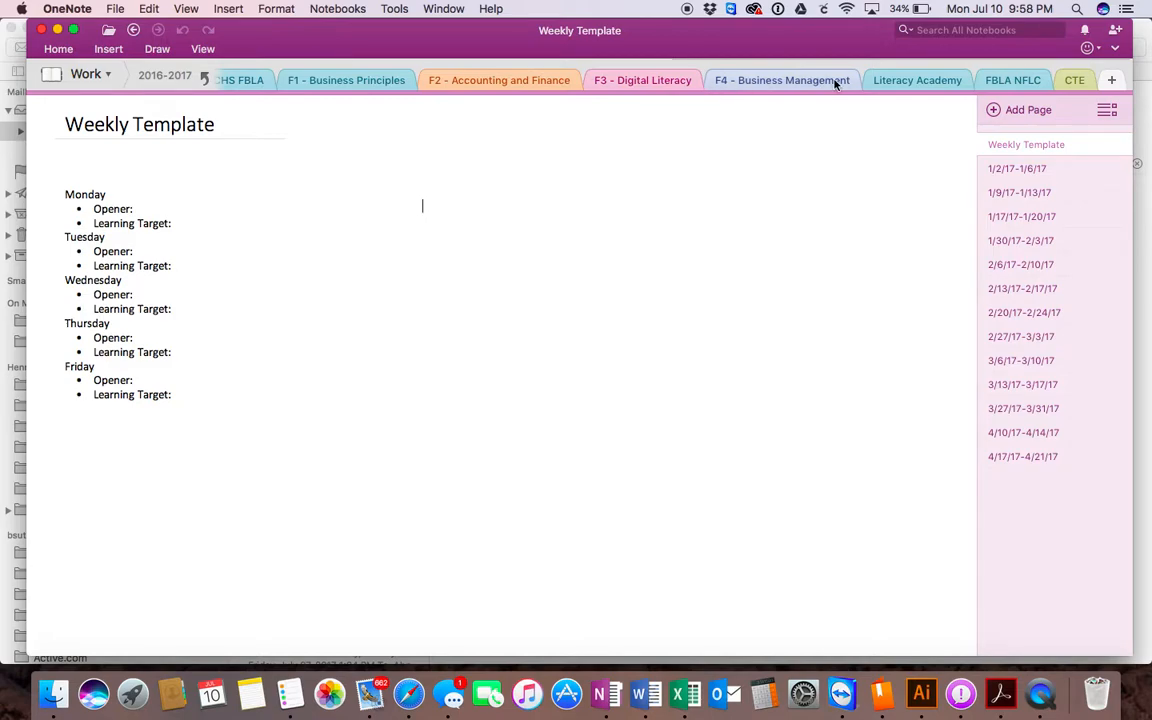
scroll(581, 80, "left", 10)
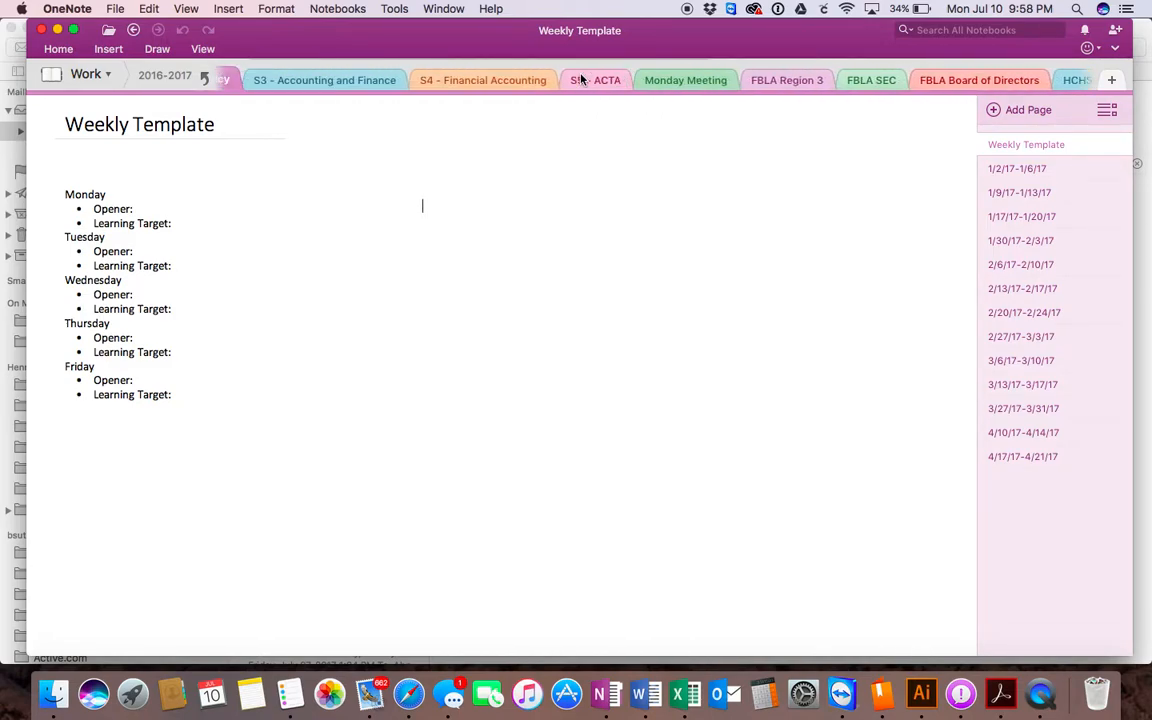
scroll(581, 80, "left", 3)
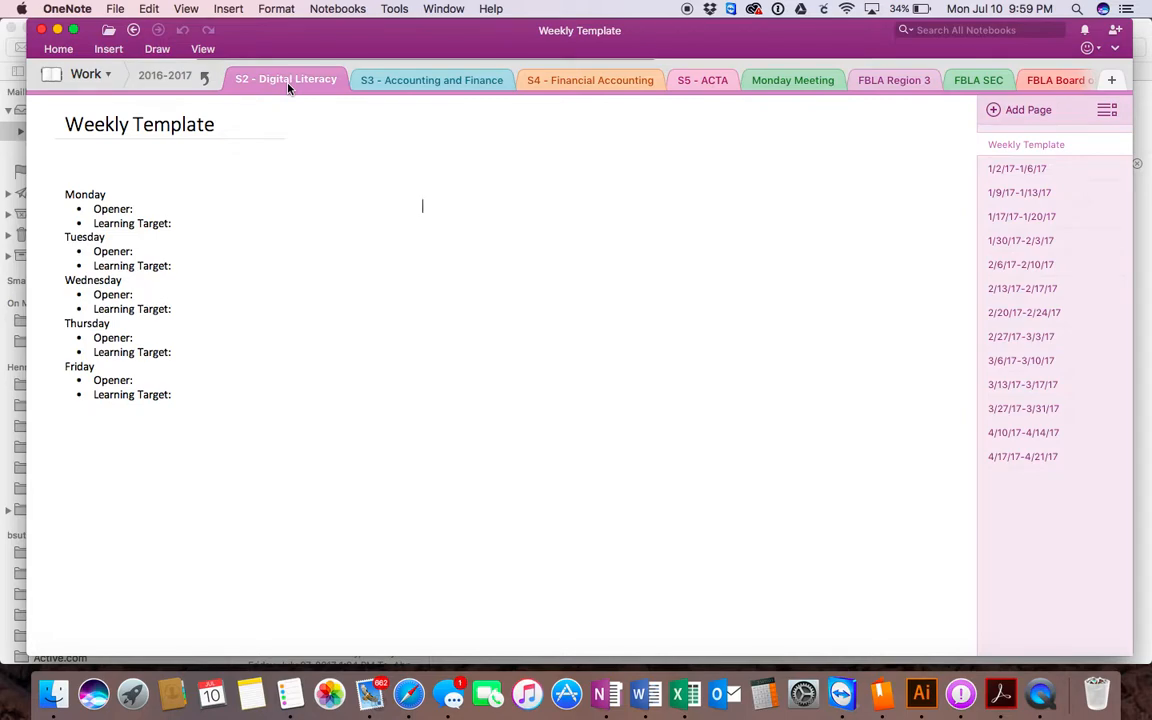
Step: View the S3 - Accounting and Finance and S4 - Financial Accounting sections, and return to S2 - Digital Literacy
left_click(414, 80)
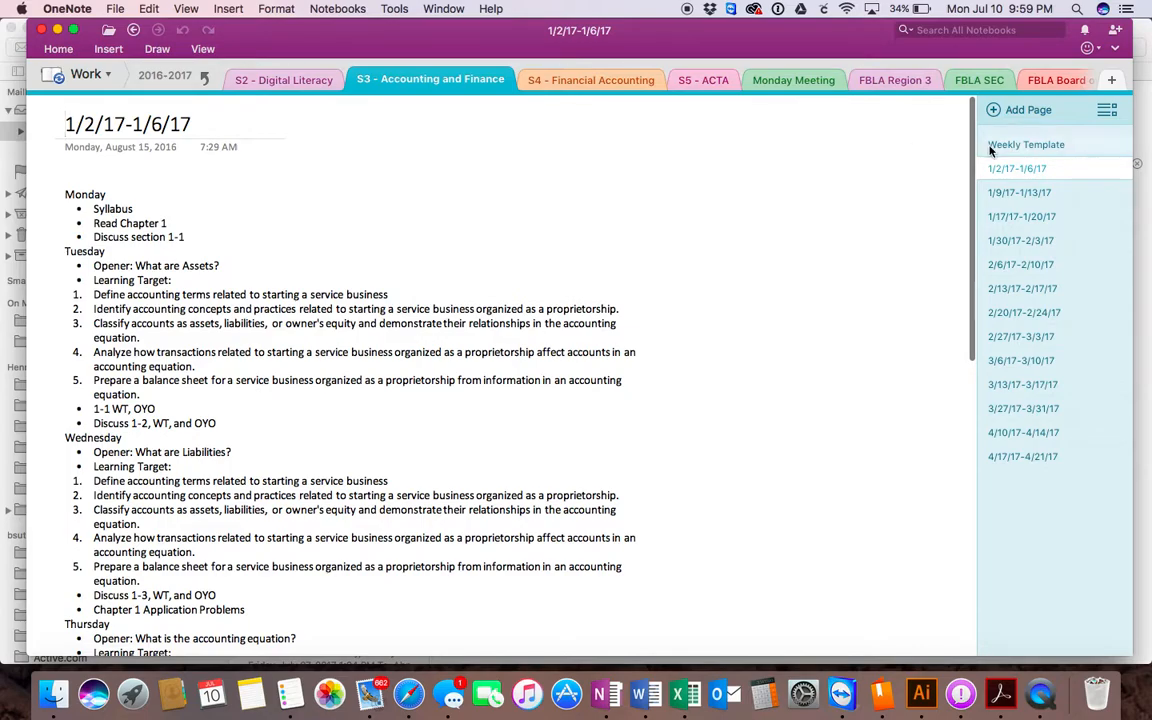
left_click(592, 80)
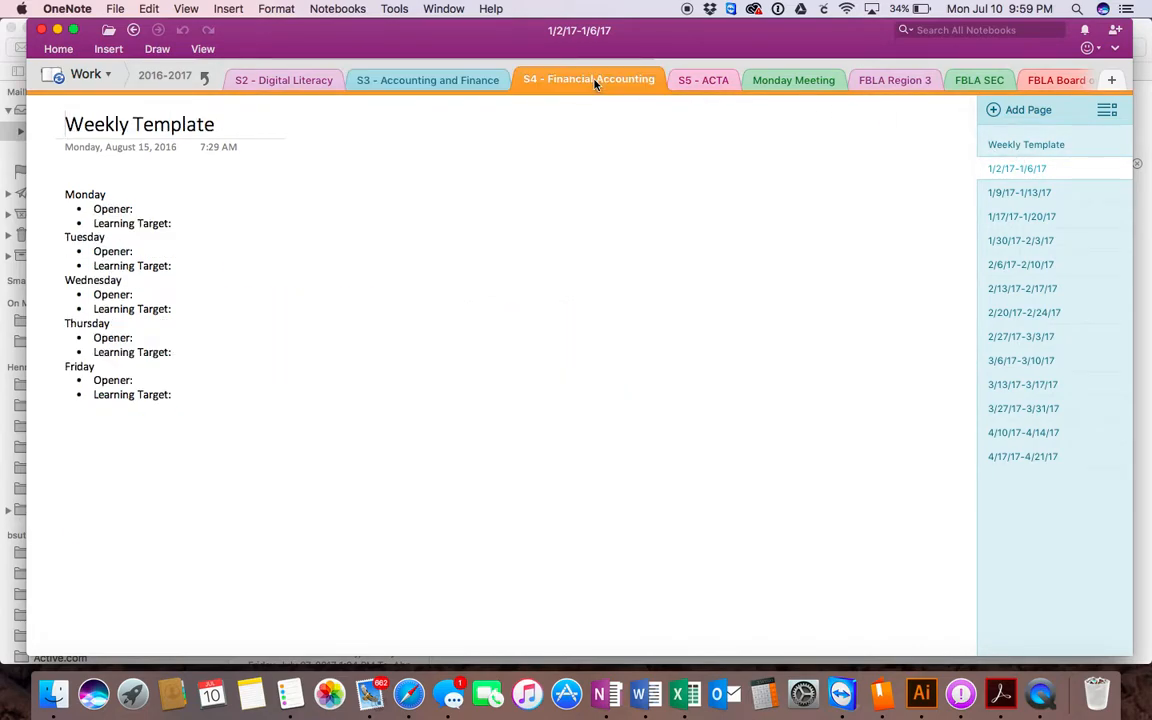
left_click(422, 84)
left_click(257, 80)
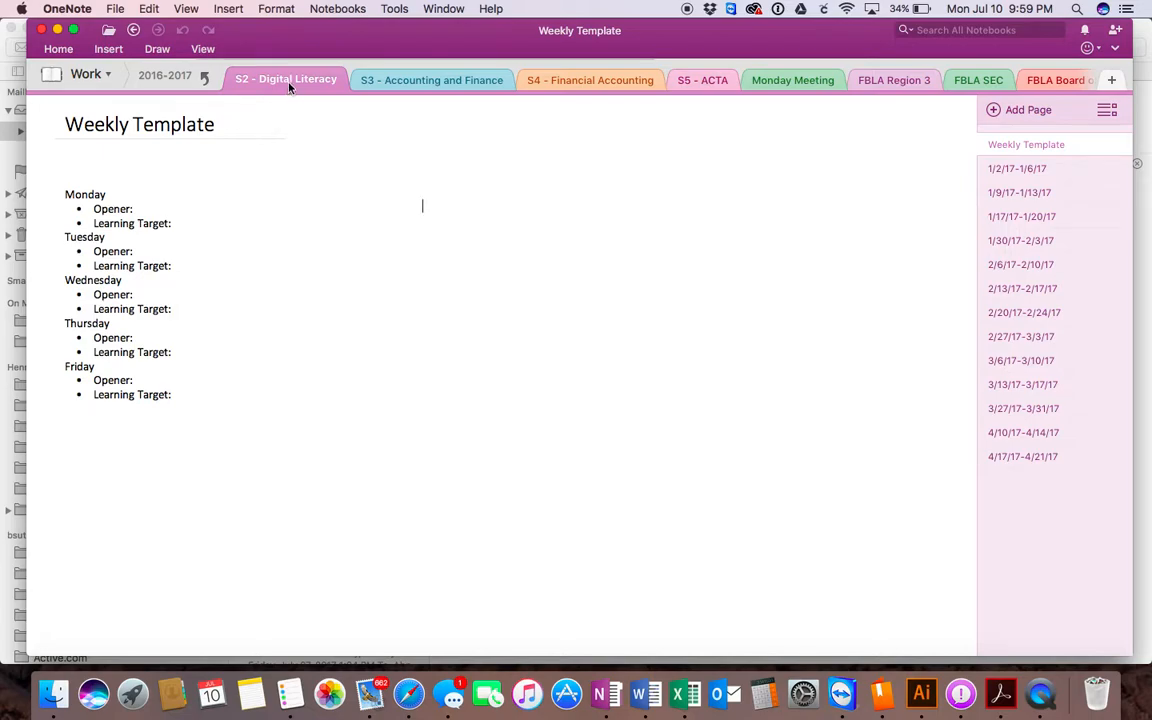
Step: Copy the Weekly Template page into the S2 - Digital Literacy section of the Work notebook's 2016-2017 group
right_click(1020, 148)
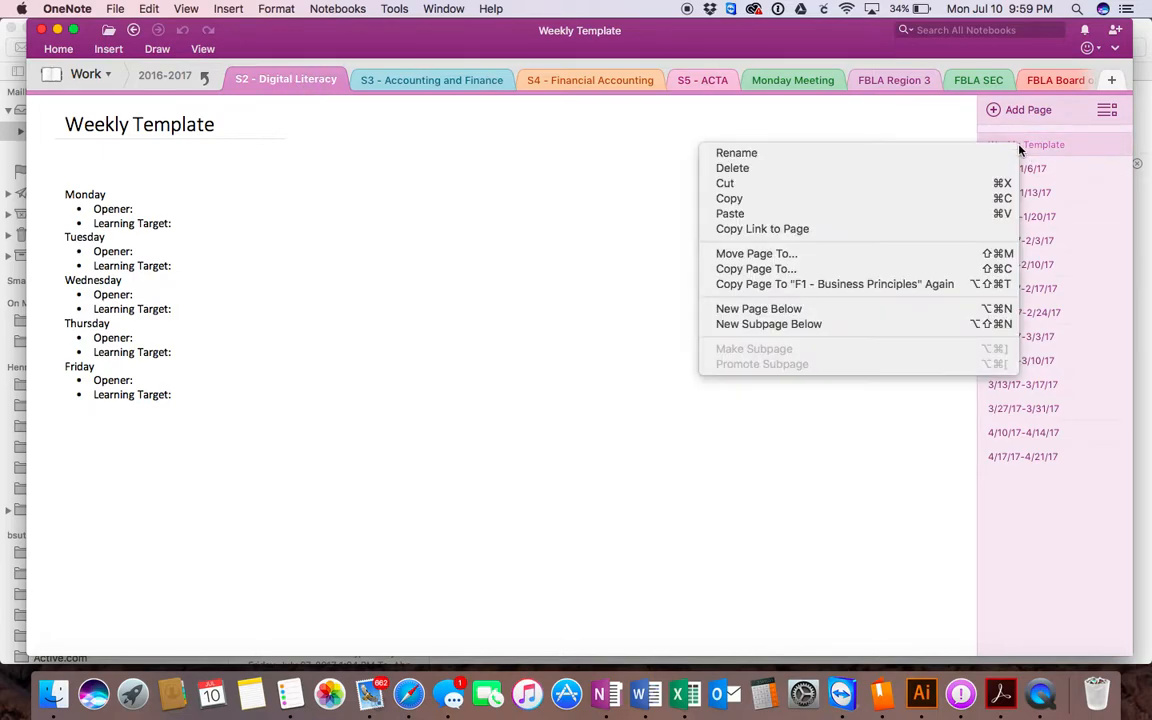
left_click(800, 270)
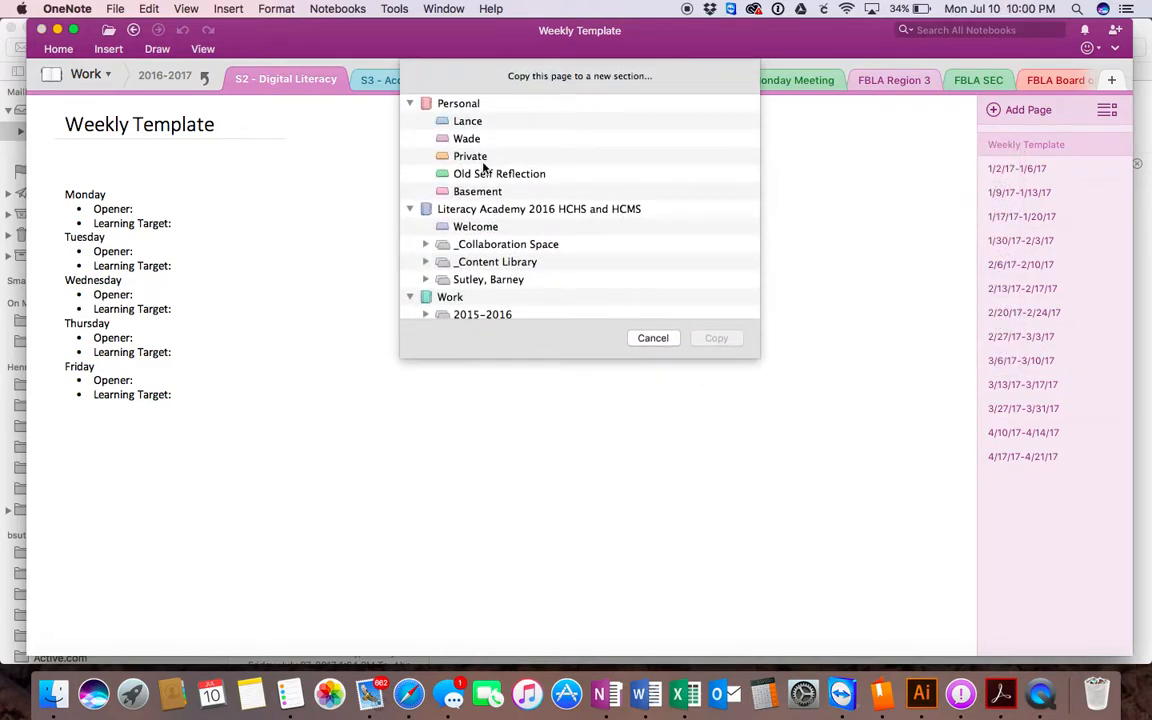
left_click(409, 210)
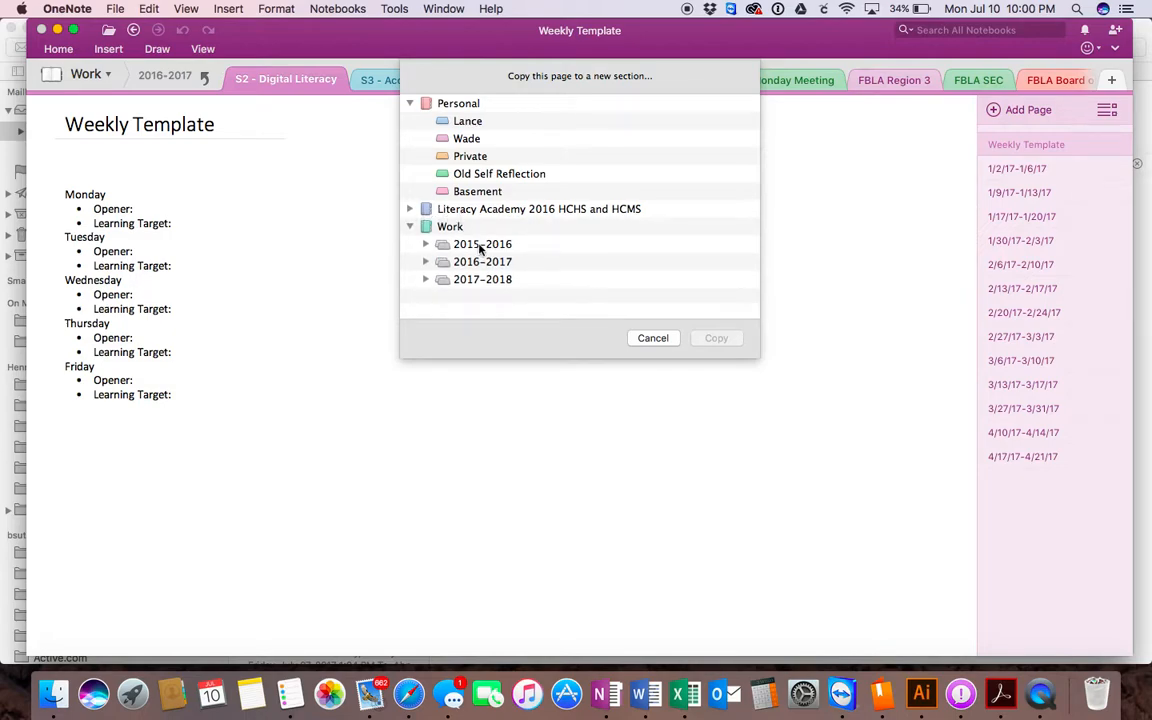
left_click(483, 263)
left_click(425, 261)
left_click(522, 280)
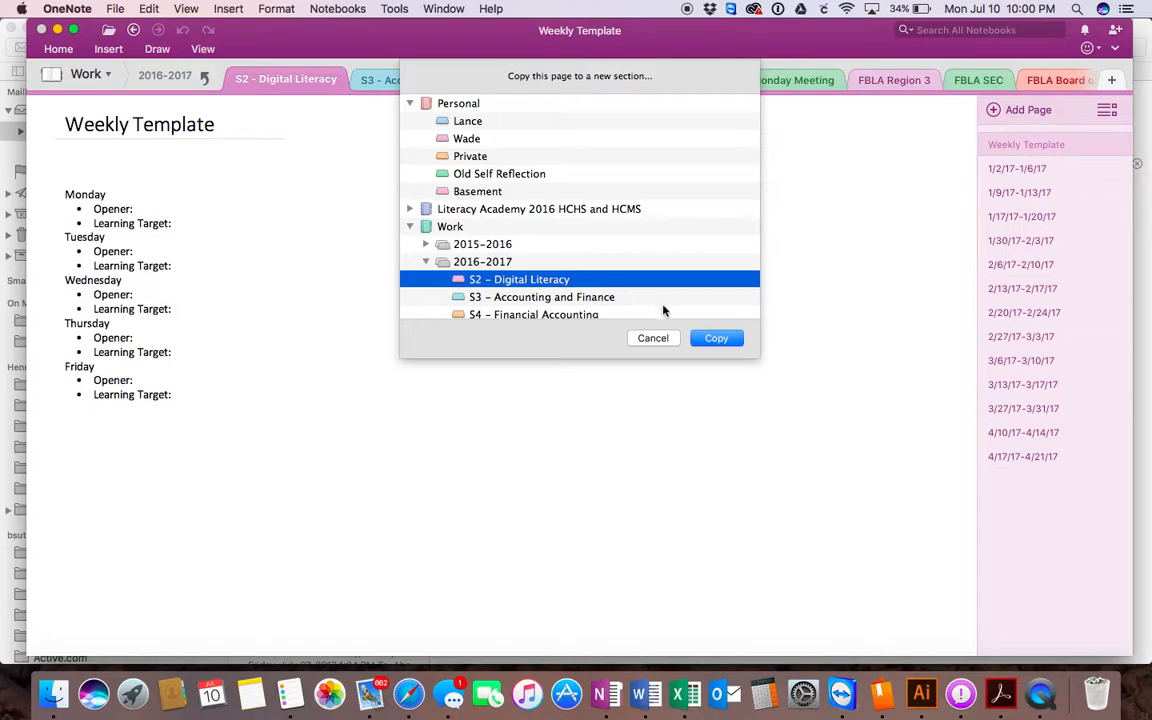
left_click(716, 340)
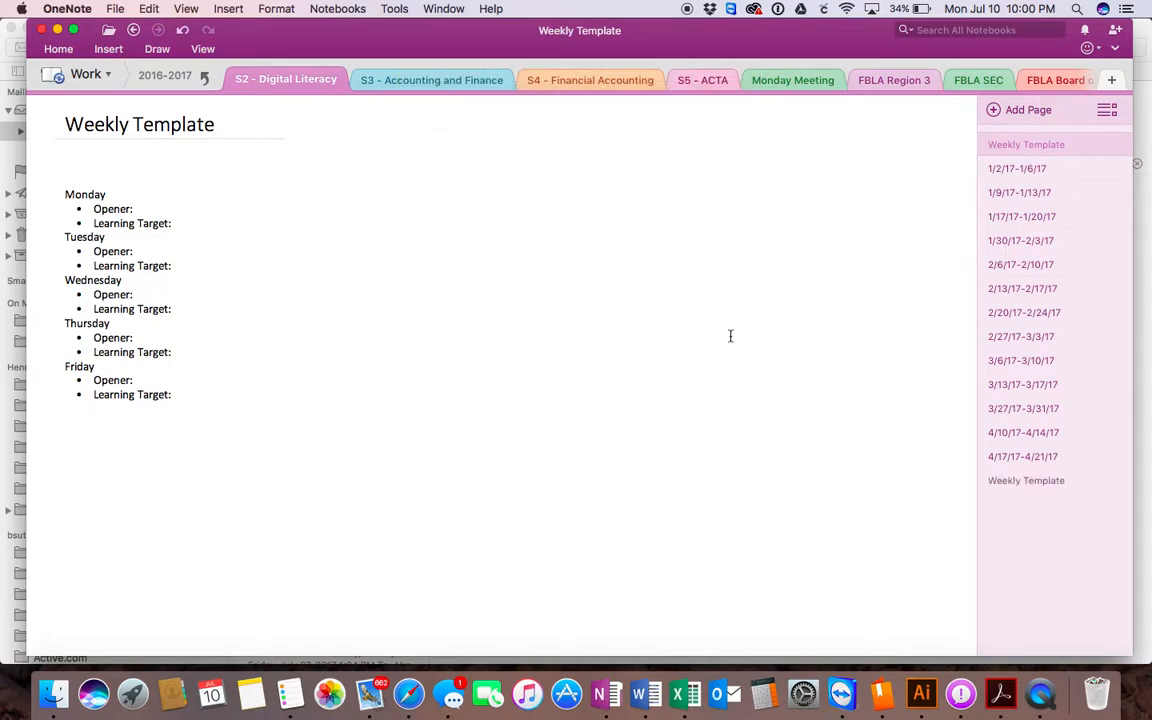
Step: Retitle the copied Weekly Template page at the end of the page list as 7/10/17-7/14/17
left_click(1023, 486)
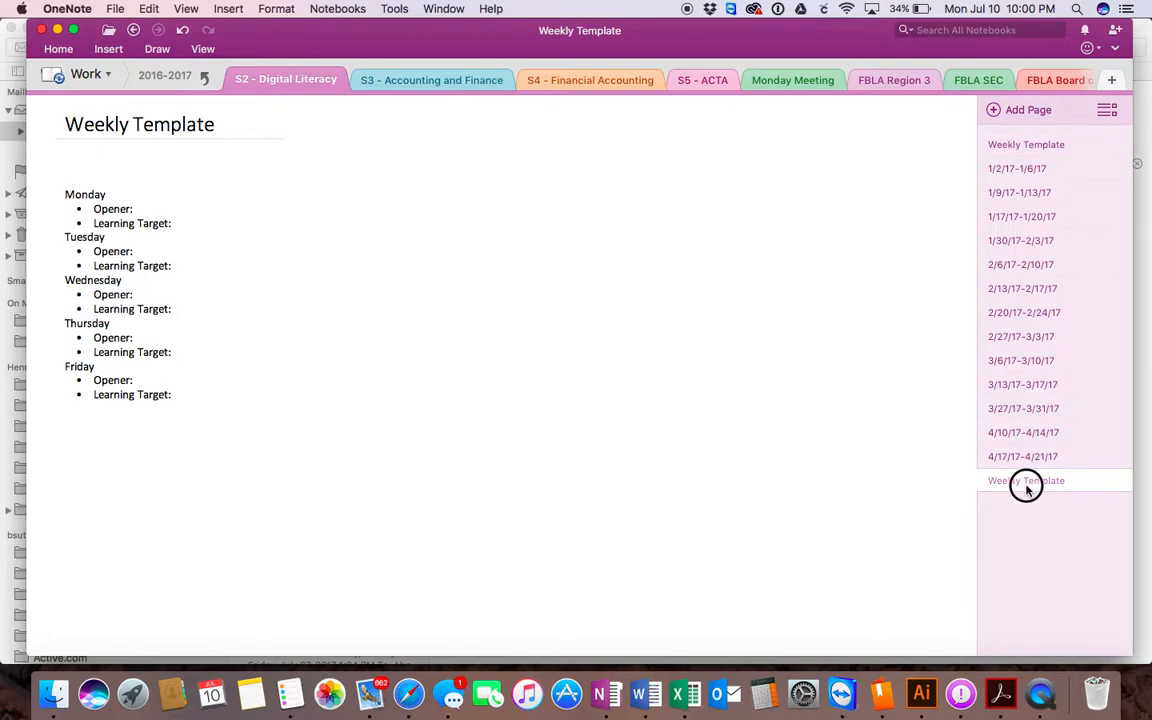
triple_click(185, 127)
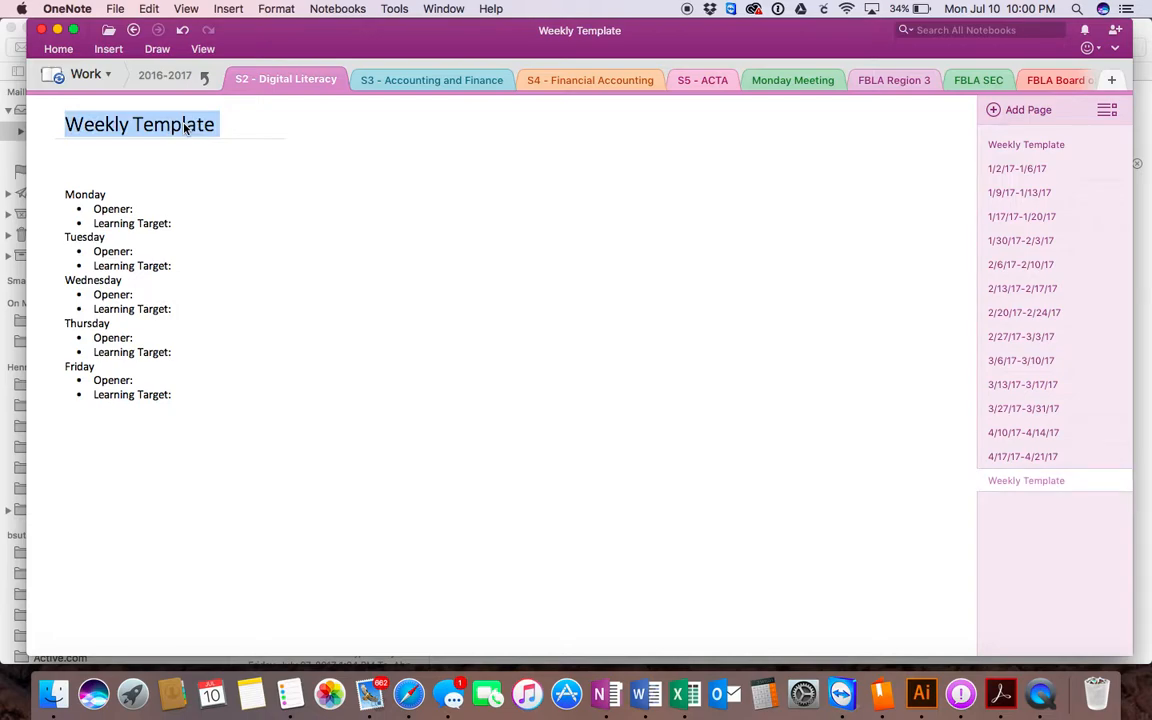
type("July ")
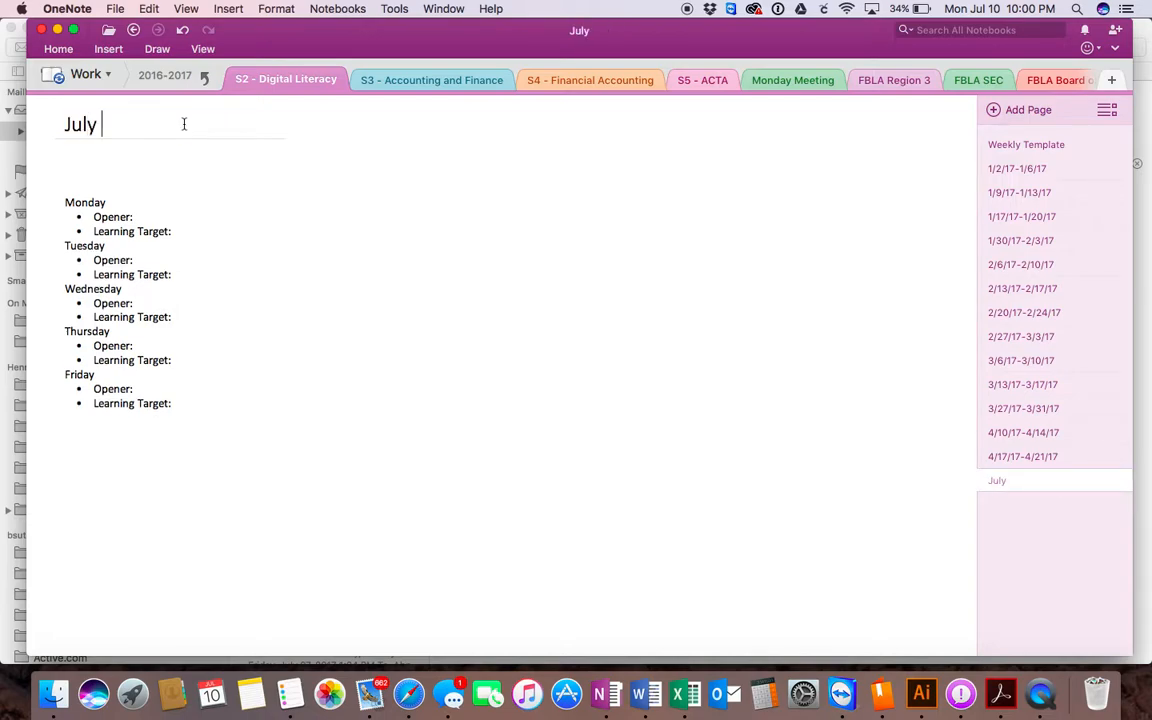
type("10")
key("BackSpace")
key("BackSpace")
key("BackSpace")
key("BackSpace")
key("BackSpace")
key("BackSpace")
key("BackSpace")
type("7/10/17-")
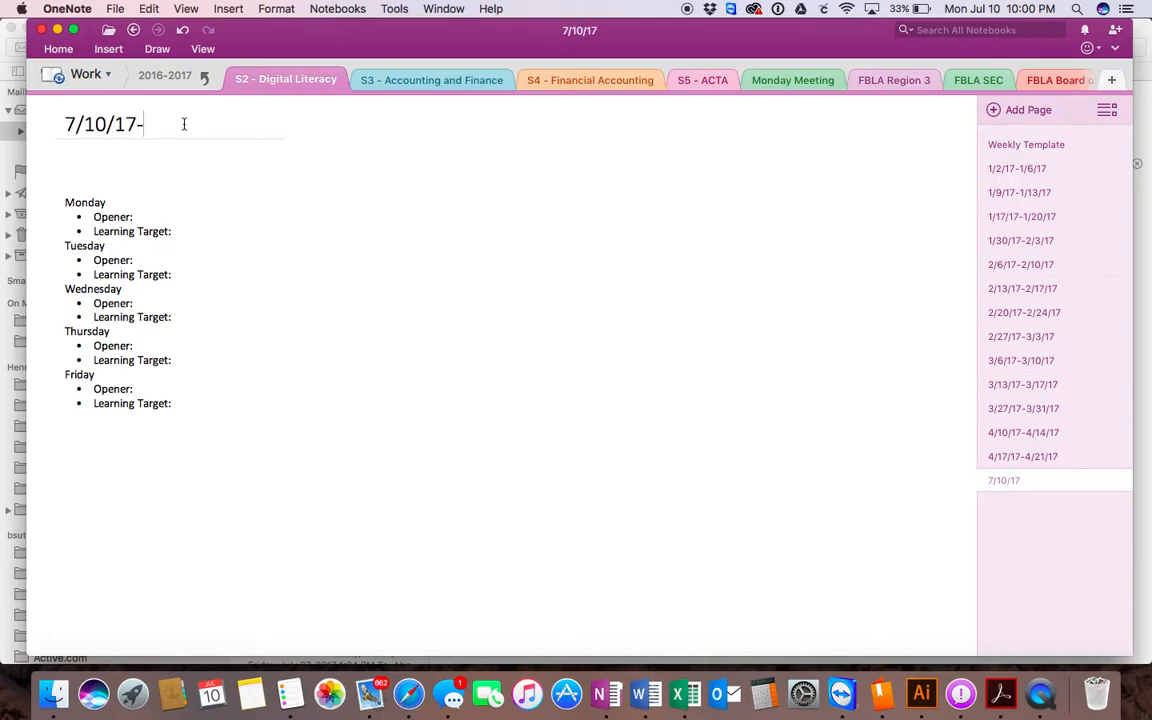
type("7/14/17")
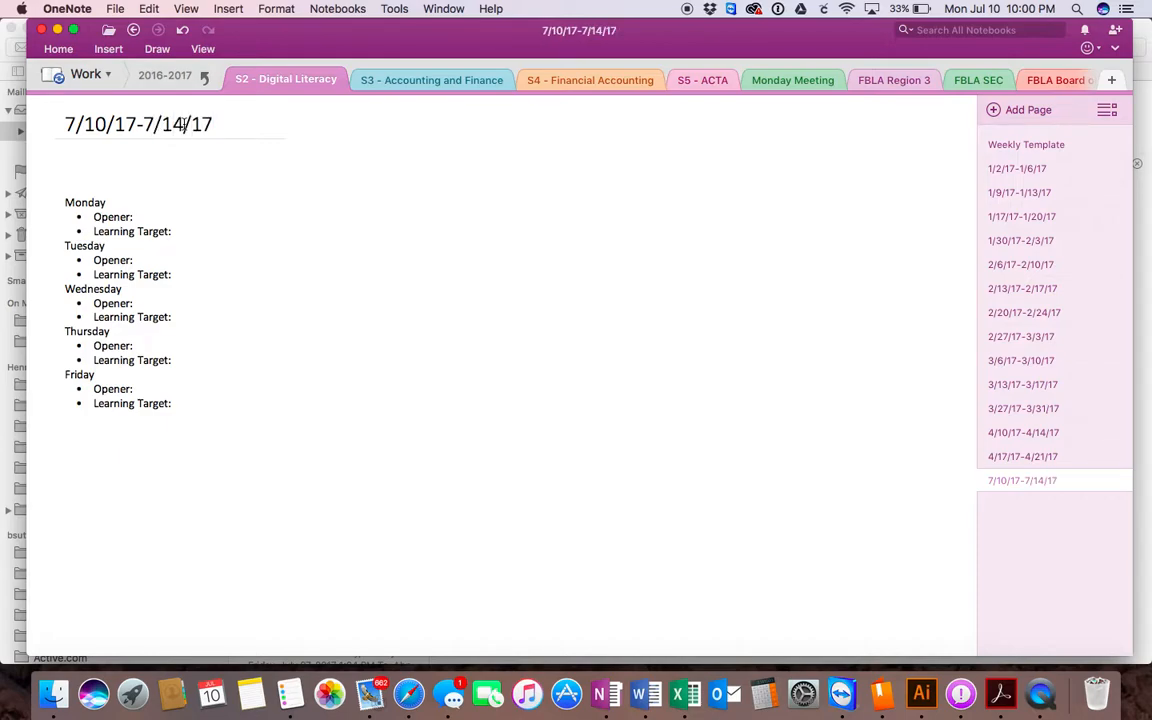
left_click(664, 433)
right_click(1018, 481)
left_click(1030, 457)
mouse_move(1040, 483)
left_mouse_down()
mouse_move(1036, 440)
mouse_move(1037, 484)
left_mouse_up()
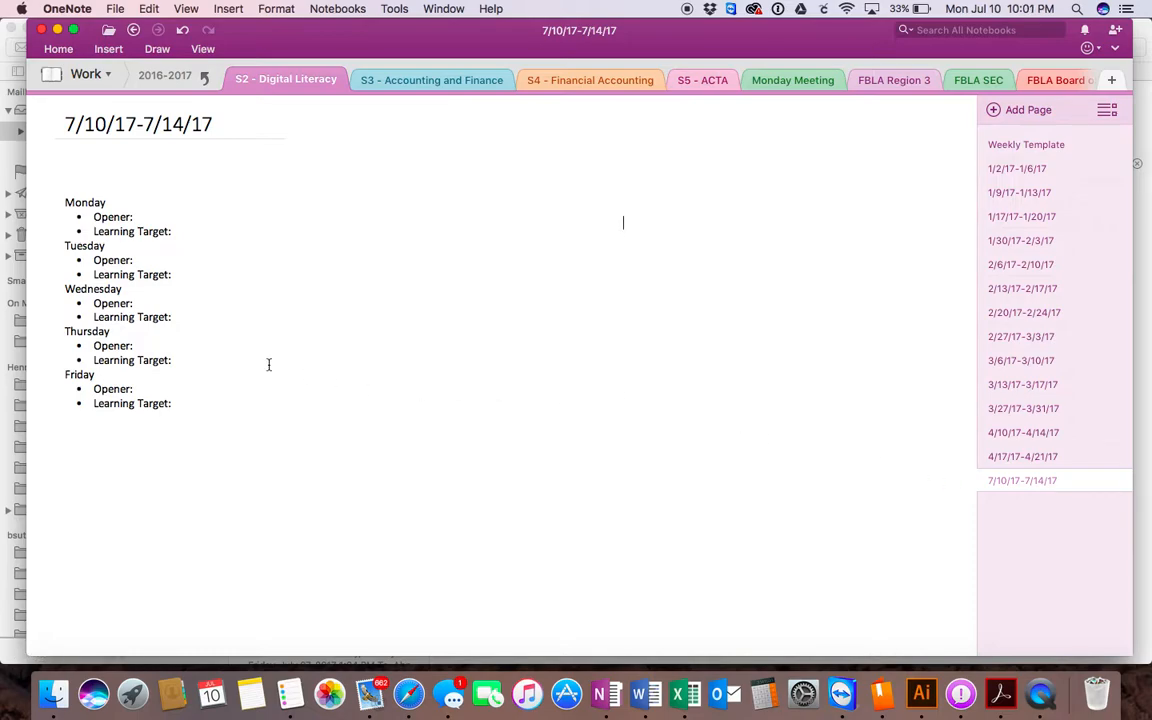
Step: Nudge the Monday-to-Friday outline slightly up and left on the page, and place the cursor after Monday's Opener
mouse_move(139, 183)
left_mouse_down()
mouse_move(132, 193)
mouse_move(135, 184)
left_mouse_up()
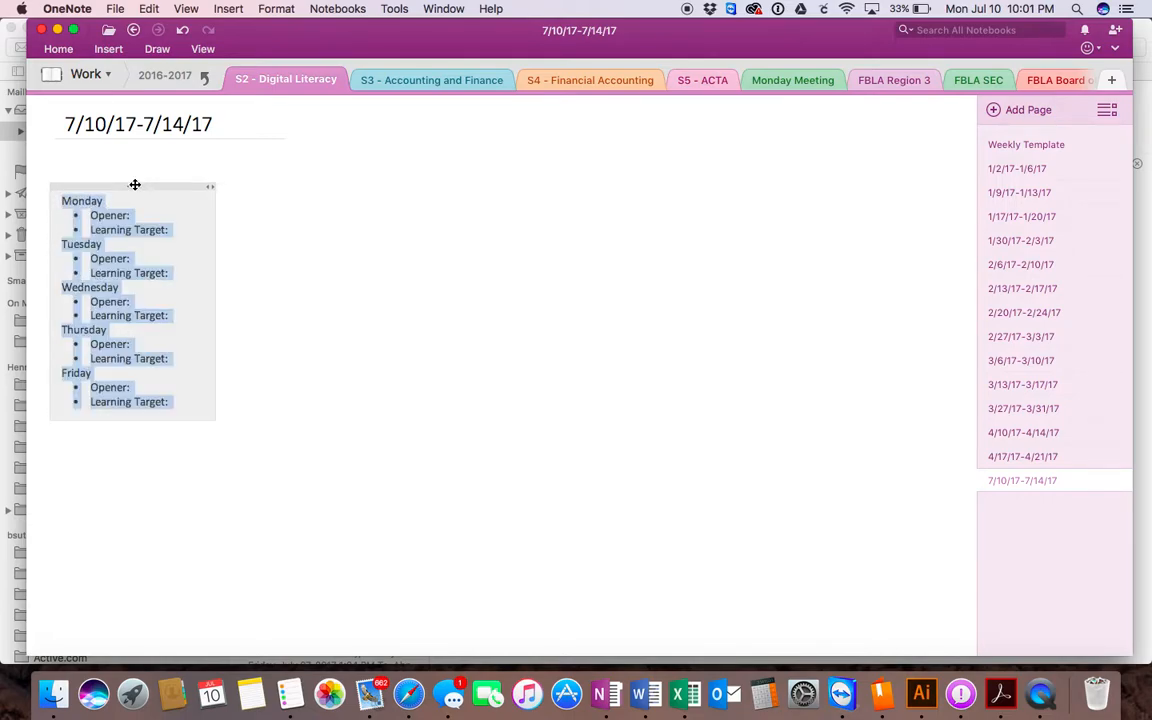
left_click(181, 215)
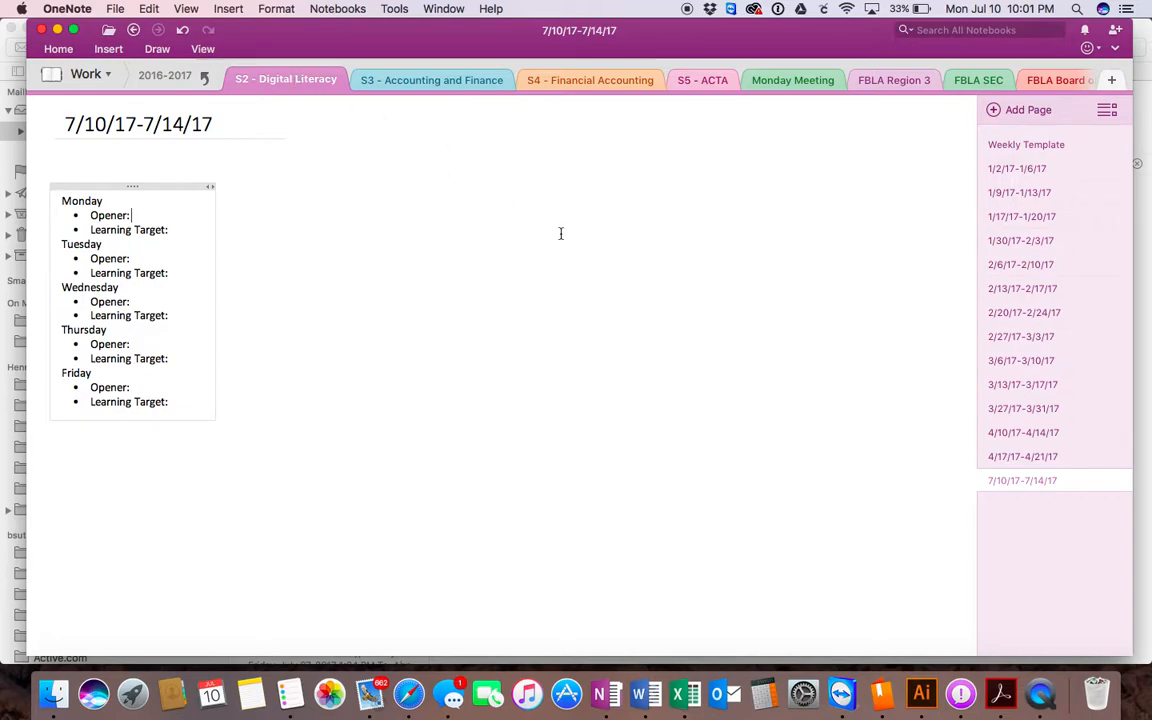
Step: Copy the 7/10/17-7/14/17 page into the S3 - Accounting and Finance section of the Work notebook's 2016-2017 group
right_click(1010, 488)
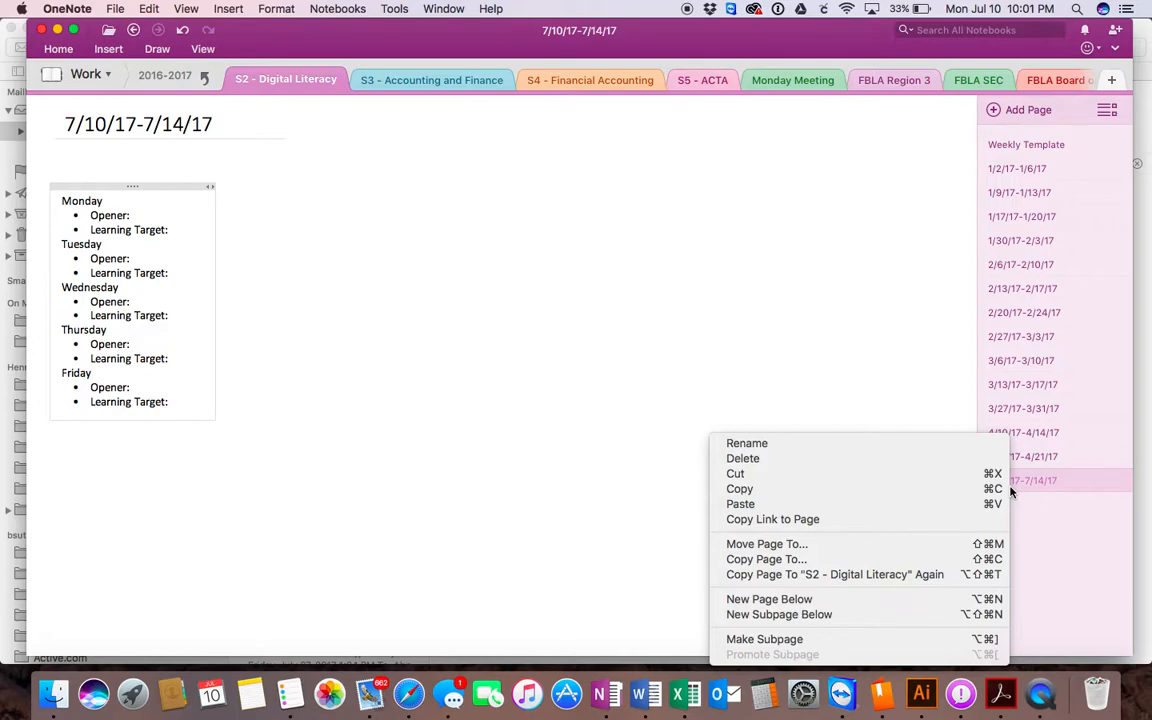
left_click(868, 561)
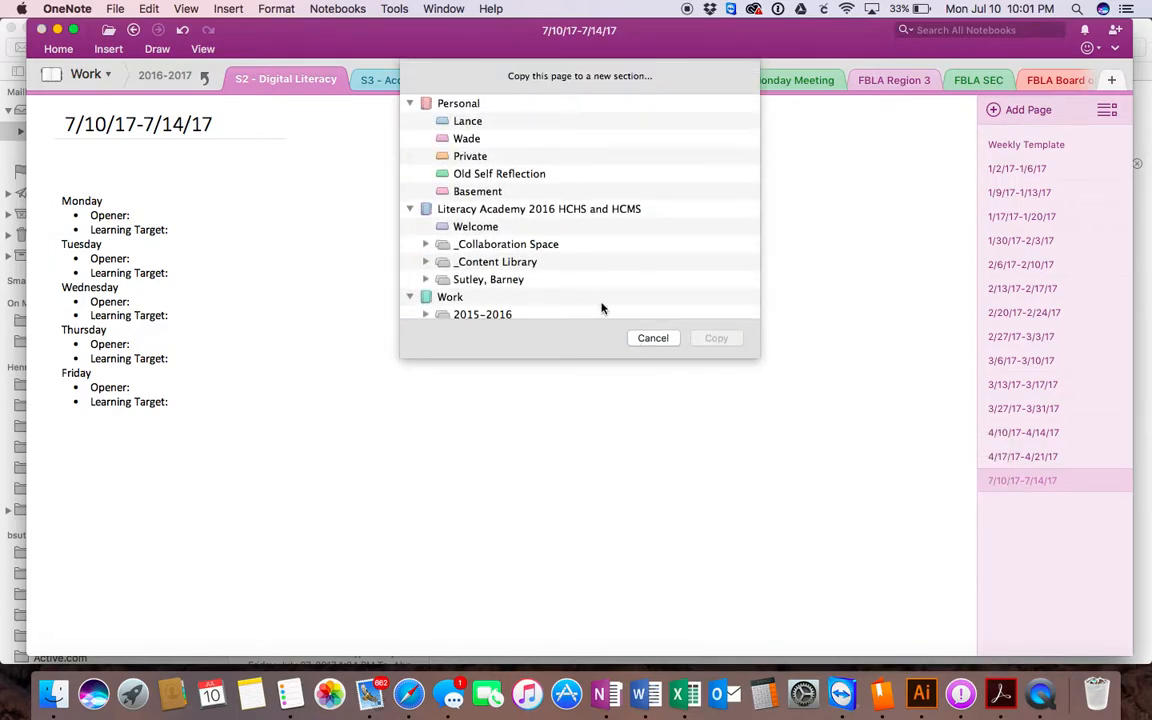
left_click(410, 209)
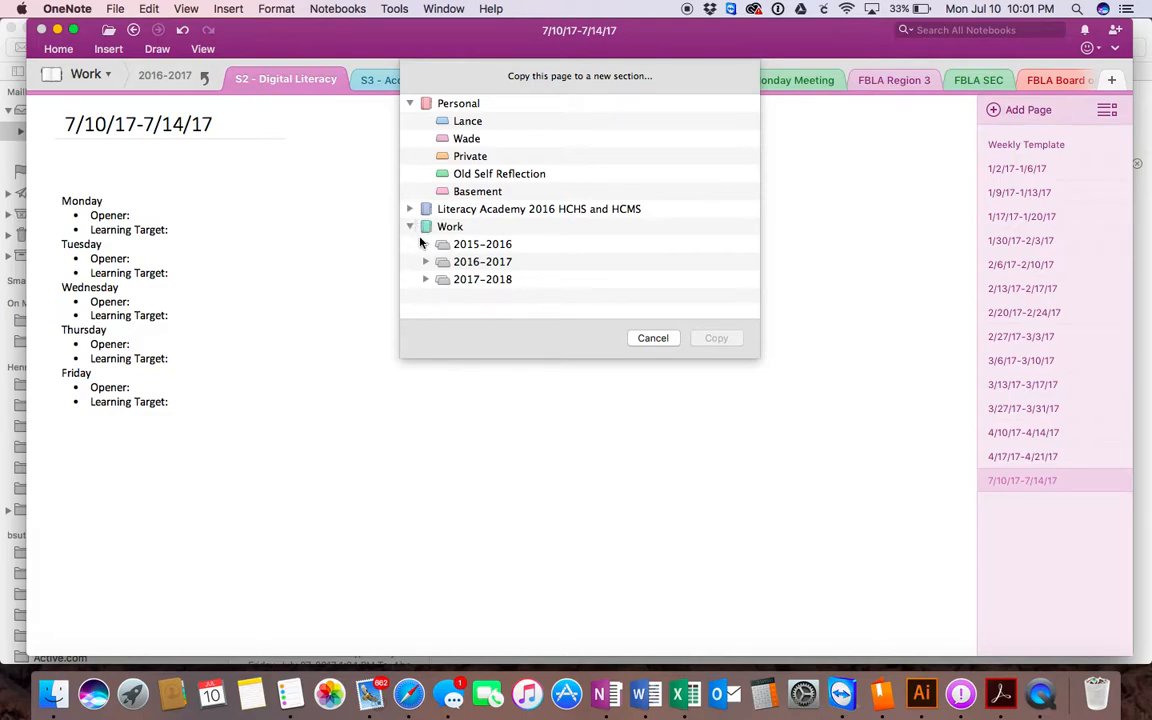
left_click(425, 262)
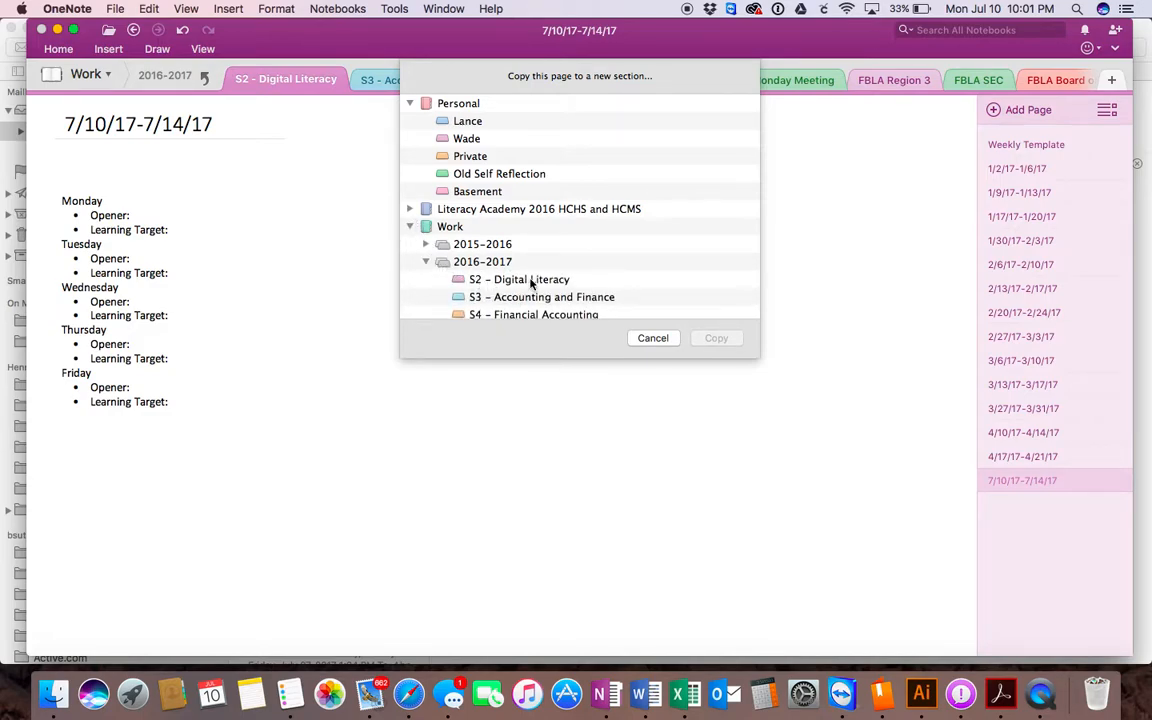
left_click(541, 298)
scroll(555, 300, "down", 4)
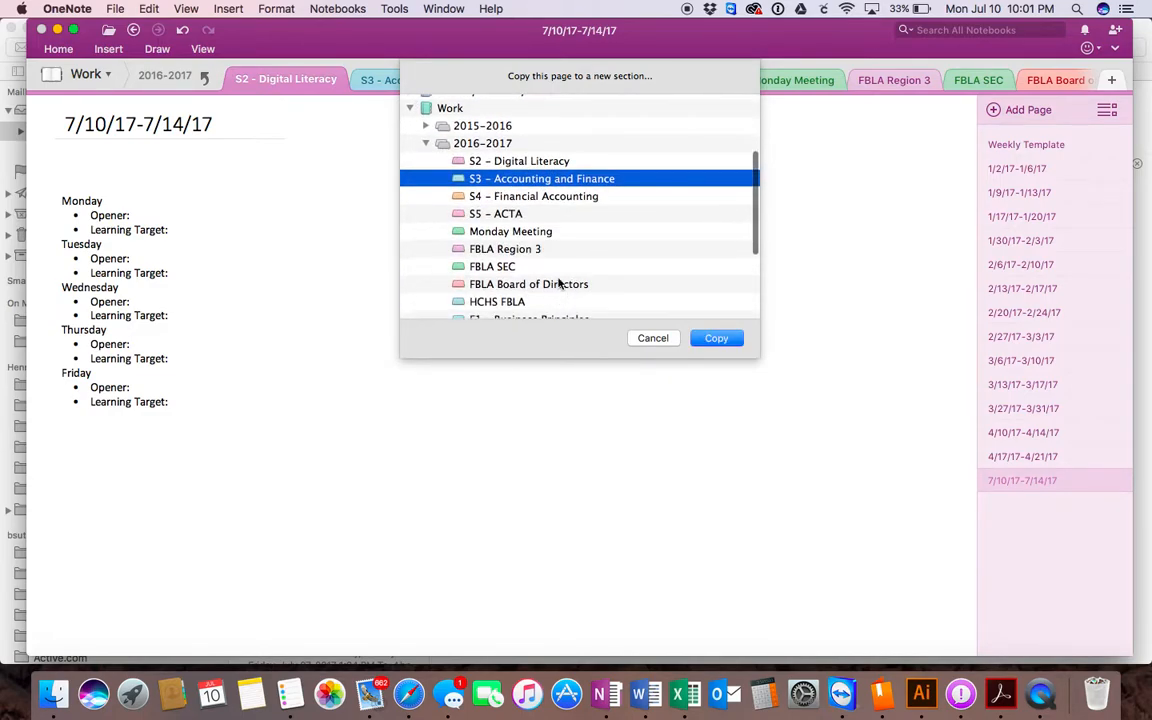
left_click(716, 338)
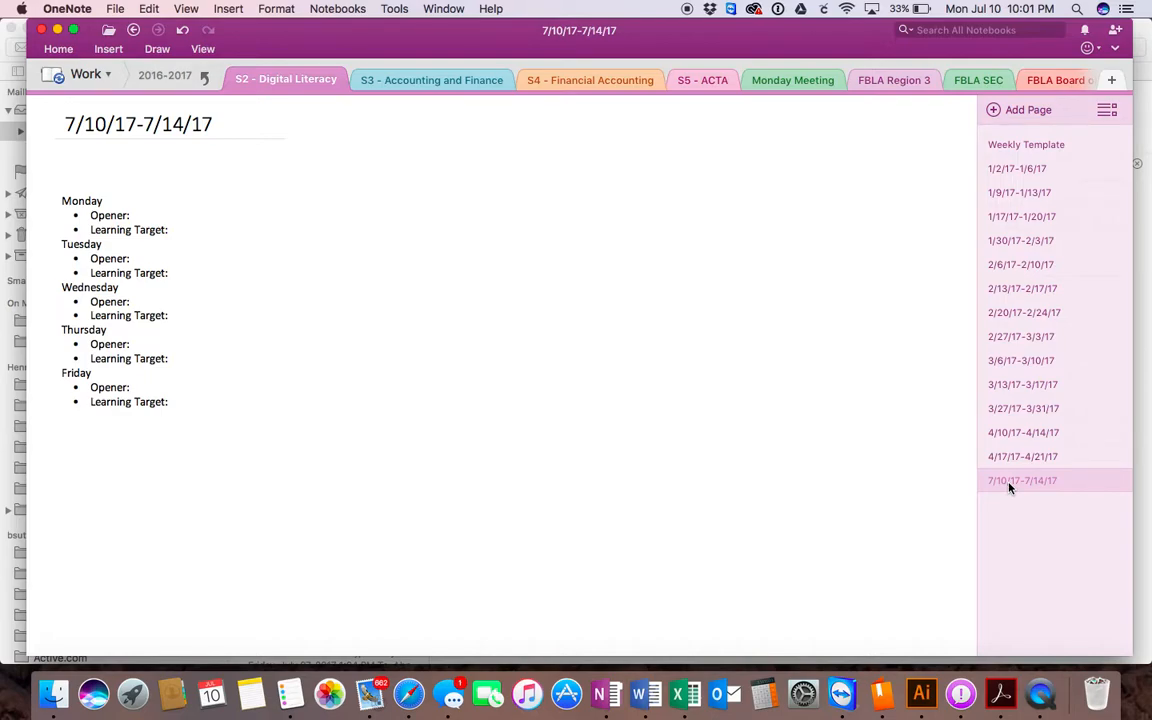
Step: View the copied 7/10/17-7/14/17 page in S3 - Accounting and Finance, and return to S2 - Digital Literacy
left_click(411, 82)
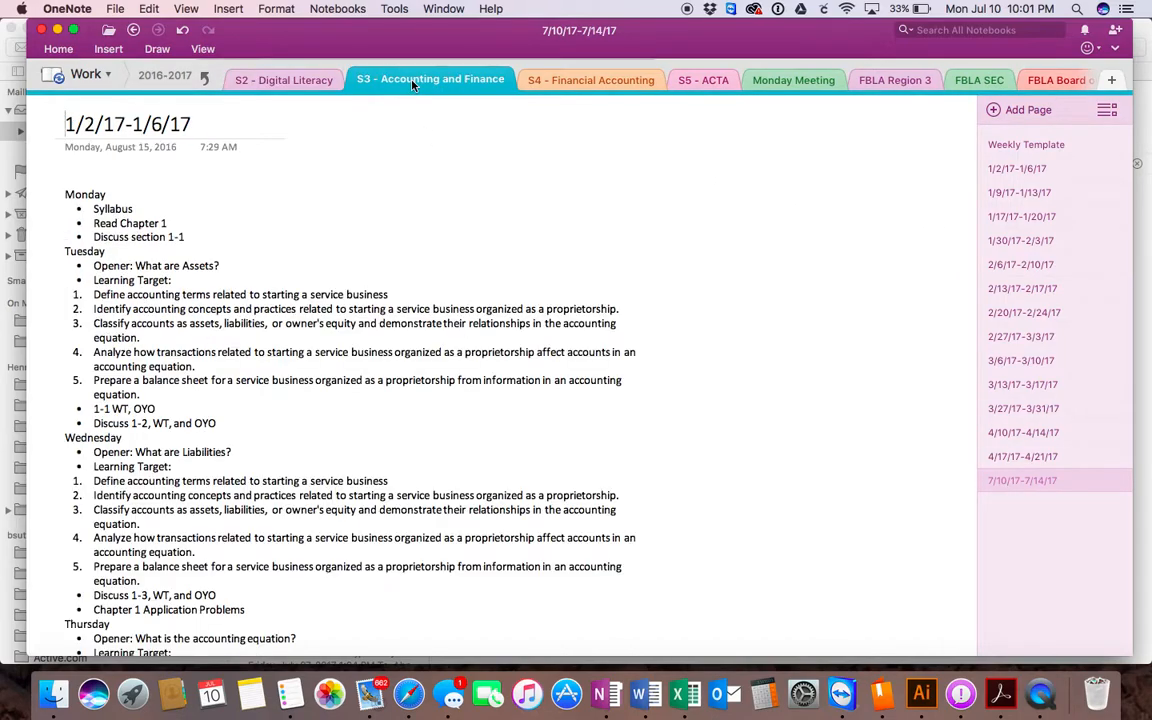
left_click(1033, 481)
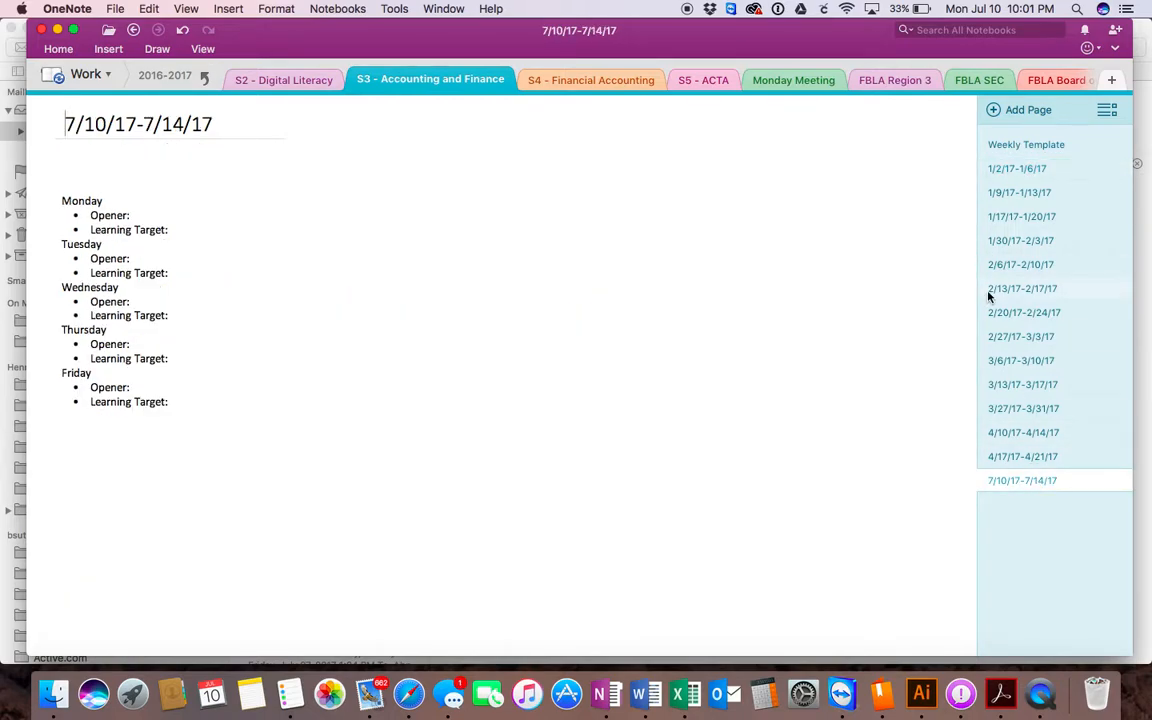
left_click(297, 80)
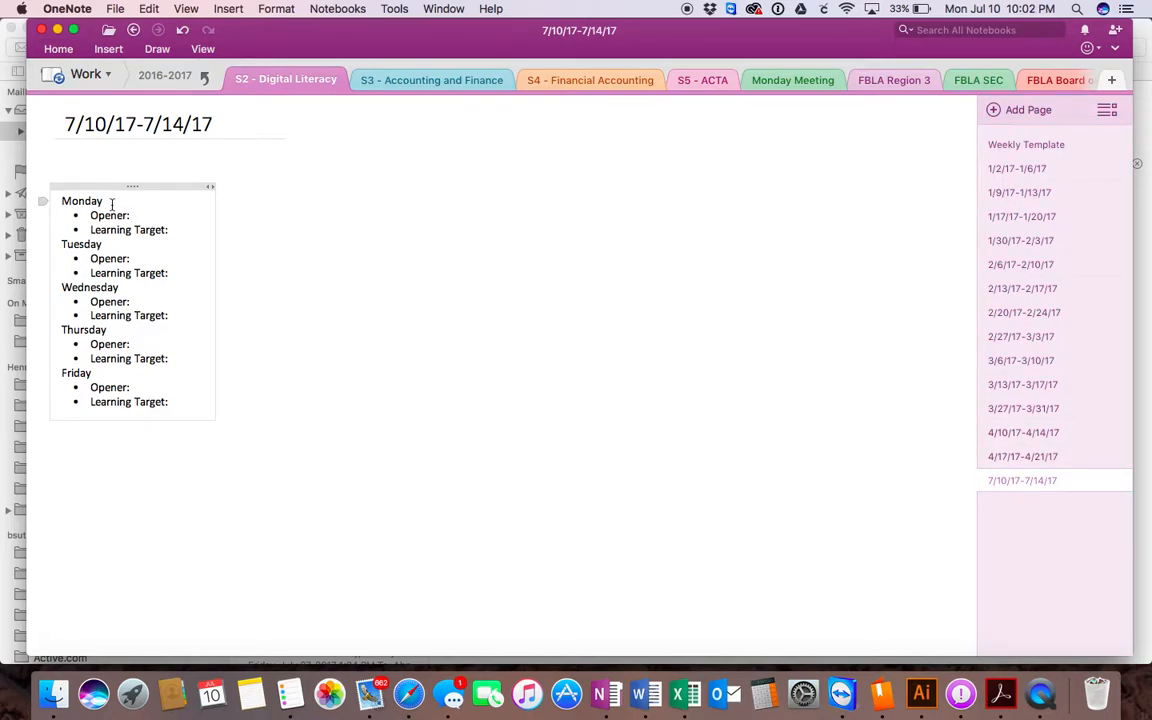
type("Test")
key("BackSpace")
key("BackSpace")
key("BackSpace")
key("BackSpace")
Step: Review the daily lesson entries on the 4/17/17-4/21/17 page from Monday to Friday, and return to the 7/10/17-7/14/17 page
left_click(1043, 458)
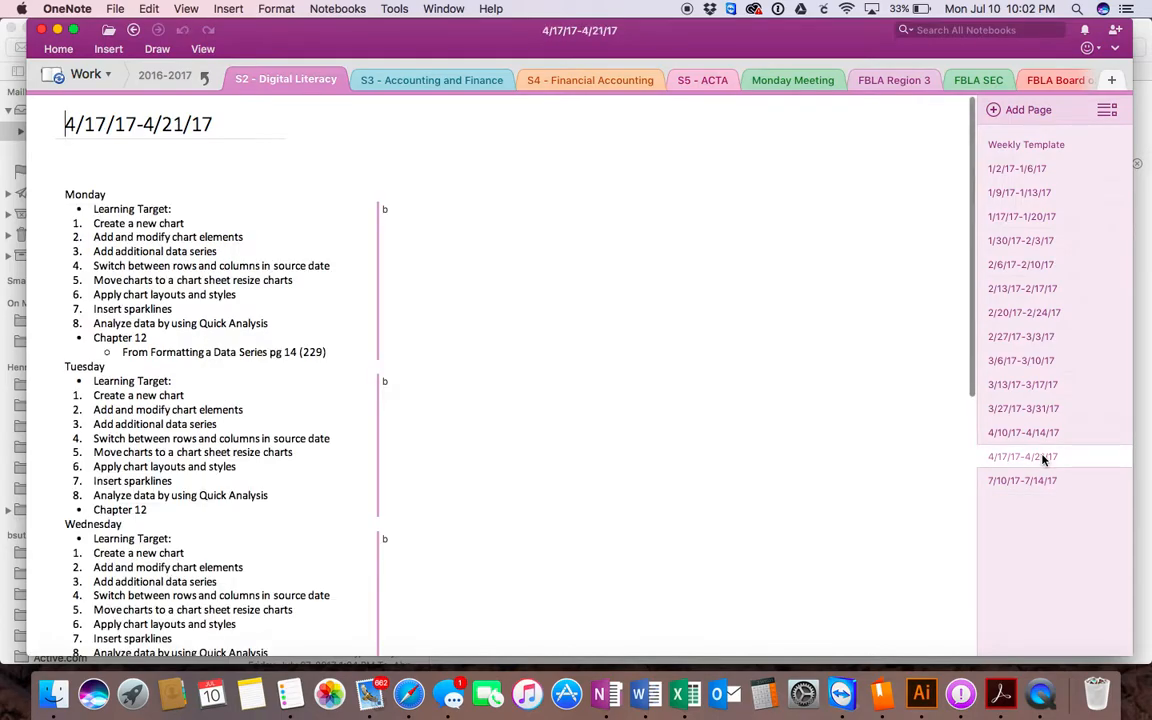
scroll(215, 355, "down", 5)
scroll(321, 298, "down", 3)
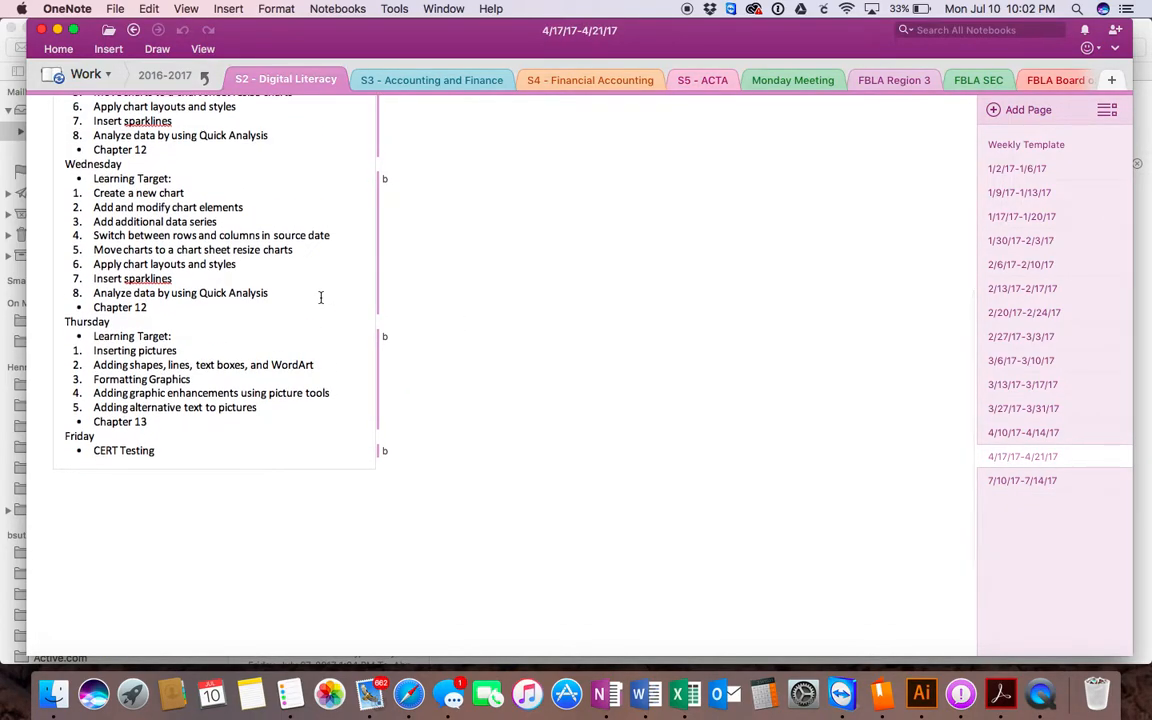
scroll(424, 287, "up", 5)
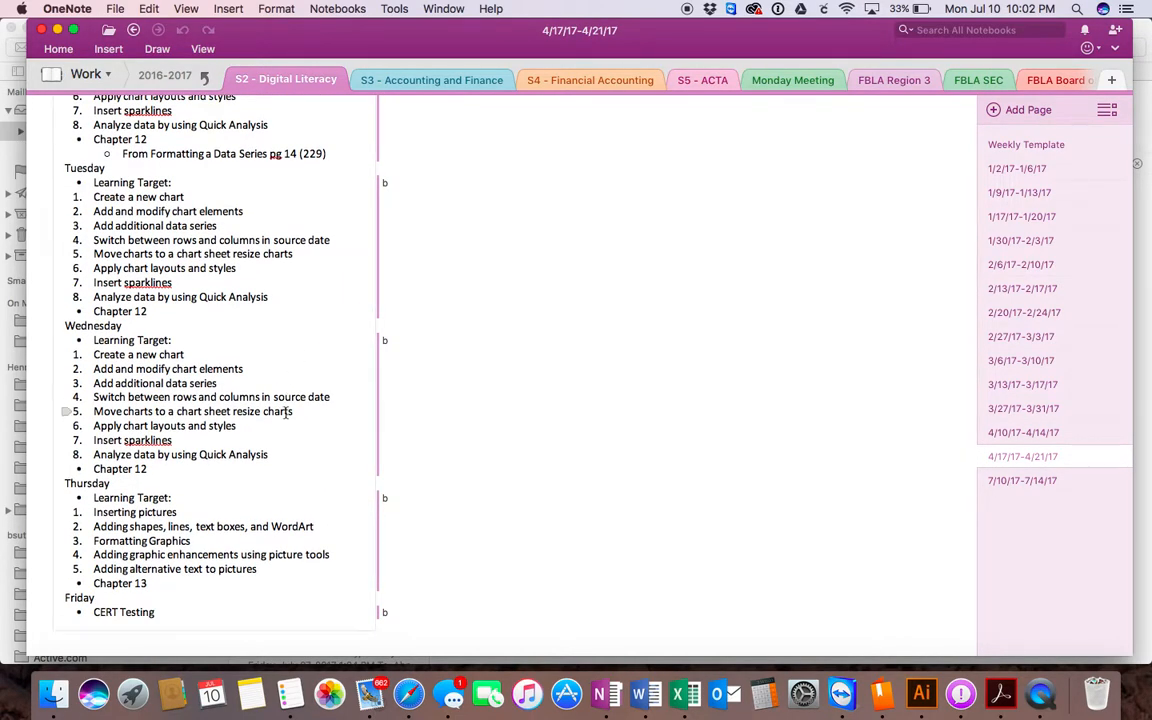
left_click(1010, 479)
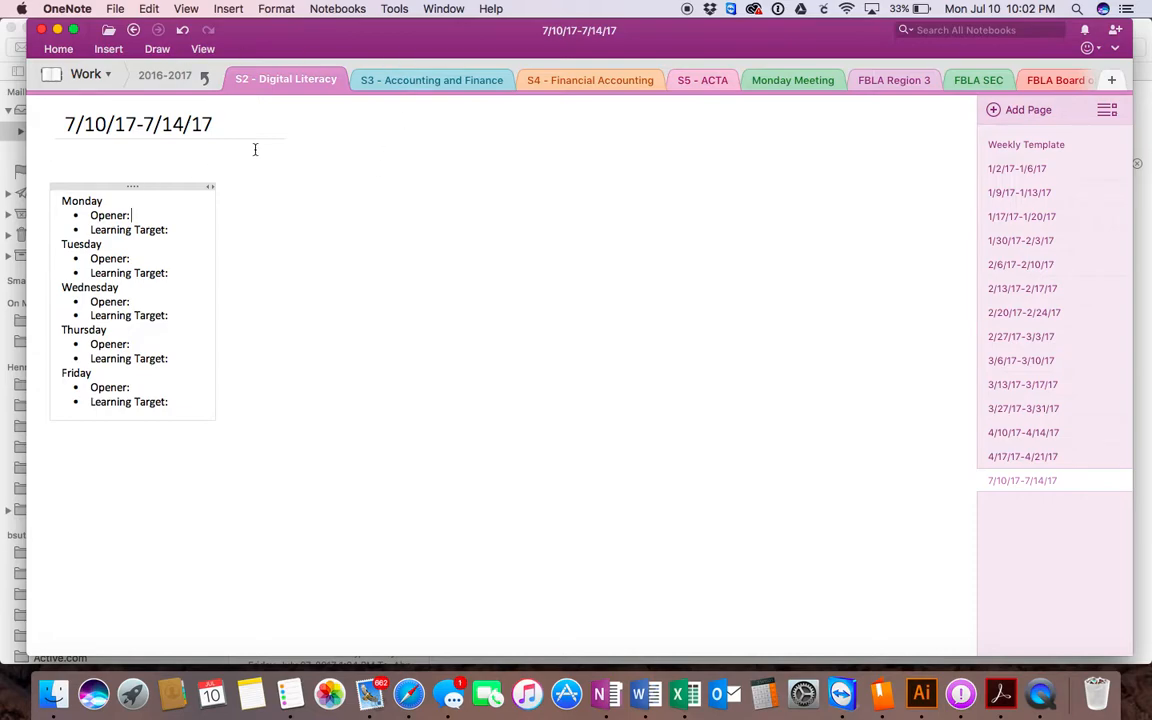
Step: Delete the 7/10/17-7/14/17 page from both the S3 - Accounting and Finance and S2 - Digital Literacy sections
left_click(420, 86)
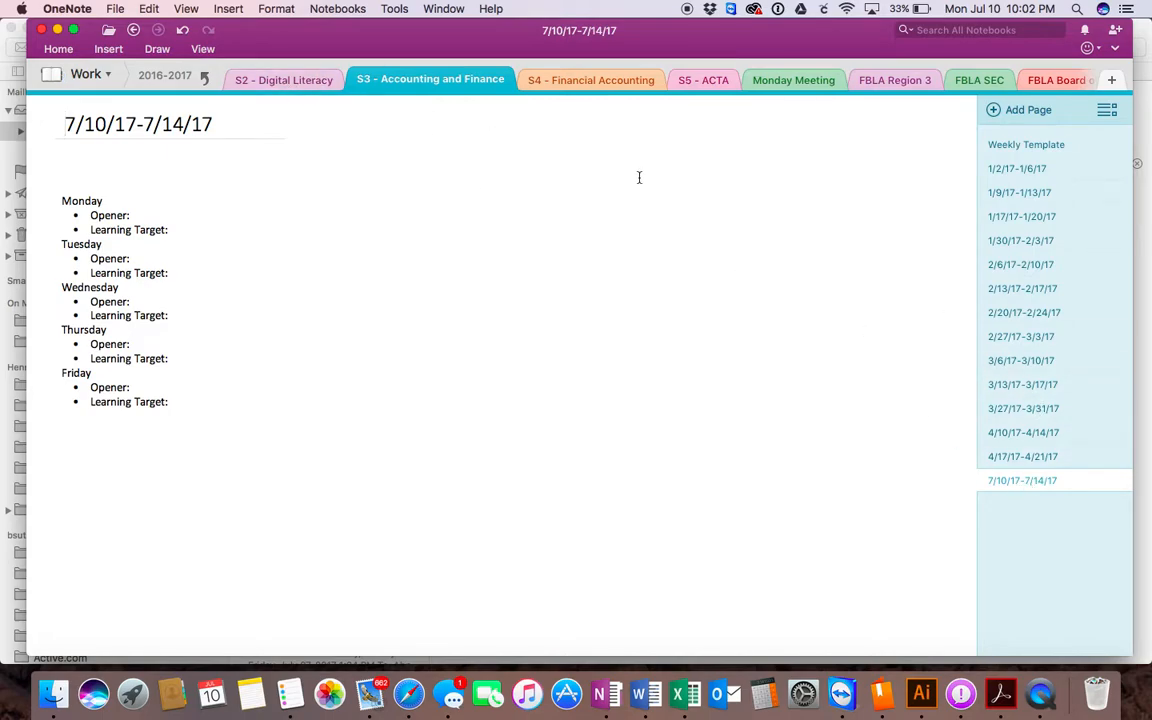
right_click(1028, 489)
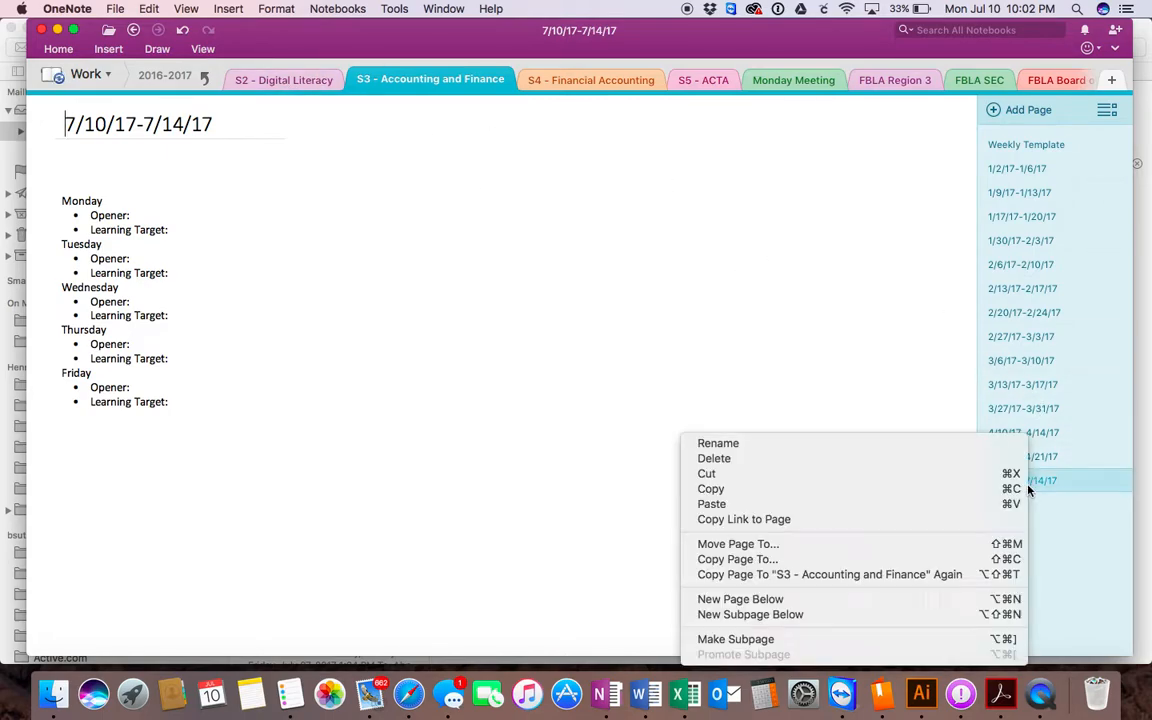
left_click(781, 460)
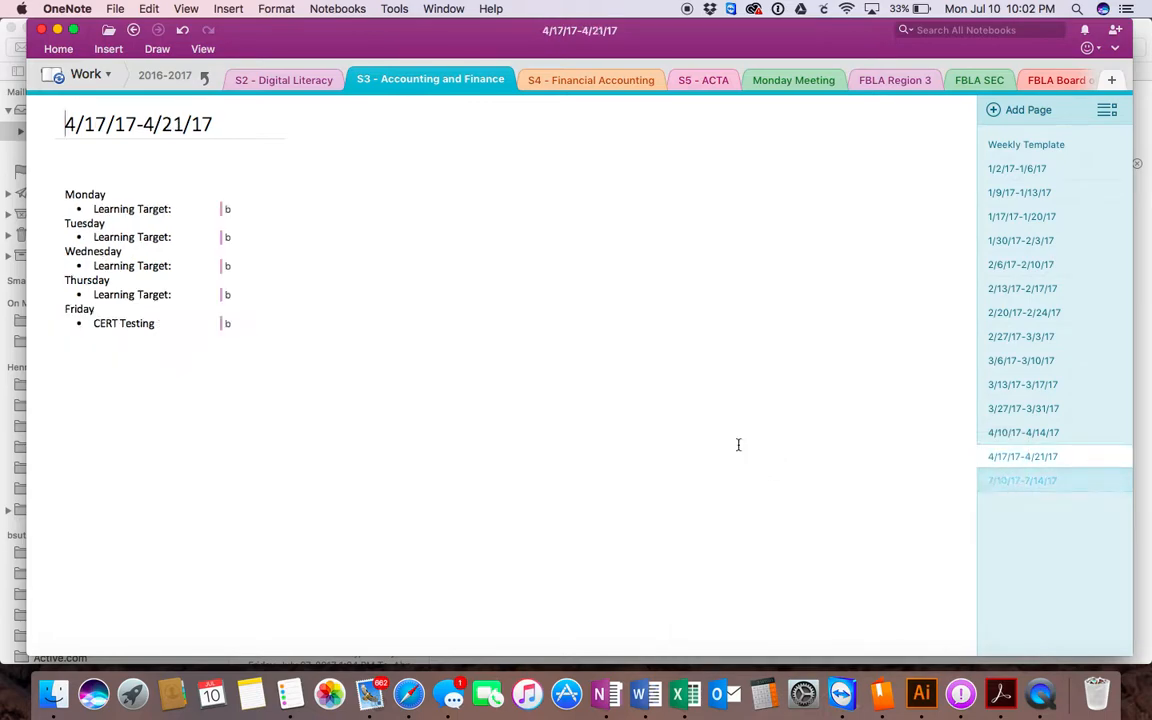
left_click(283, 78)
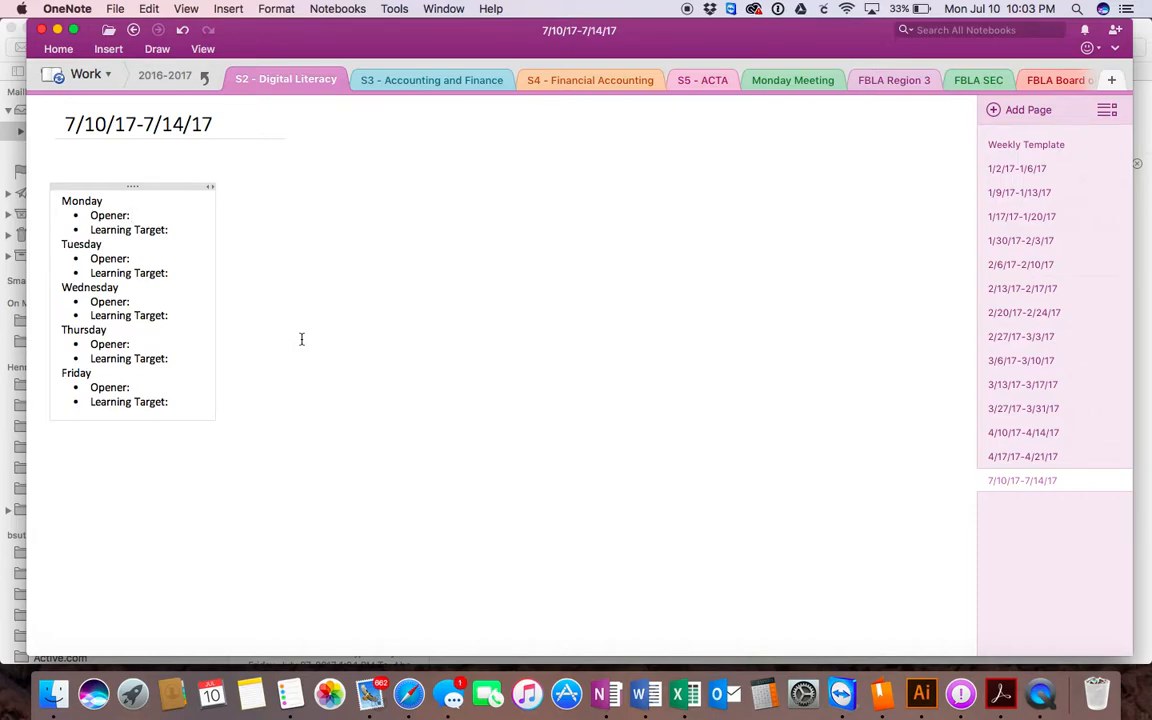
right_click(1019, 481)
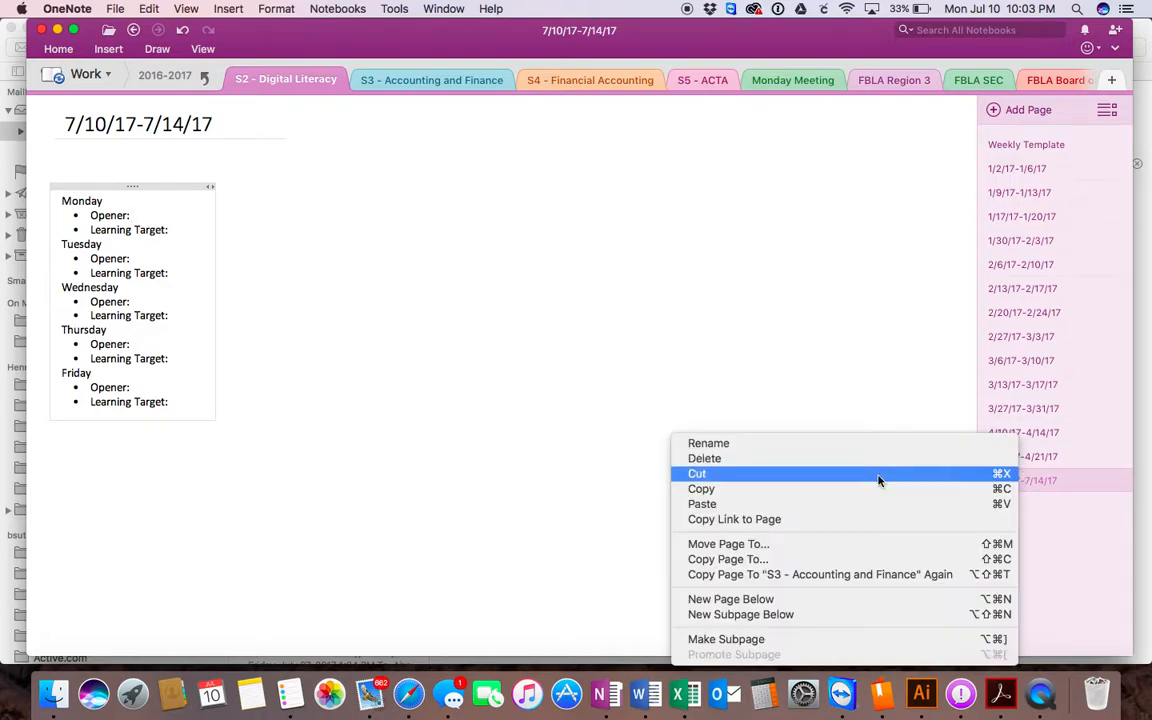
left_click(833, 460)
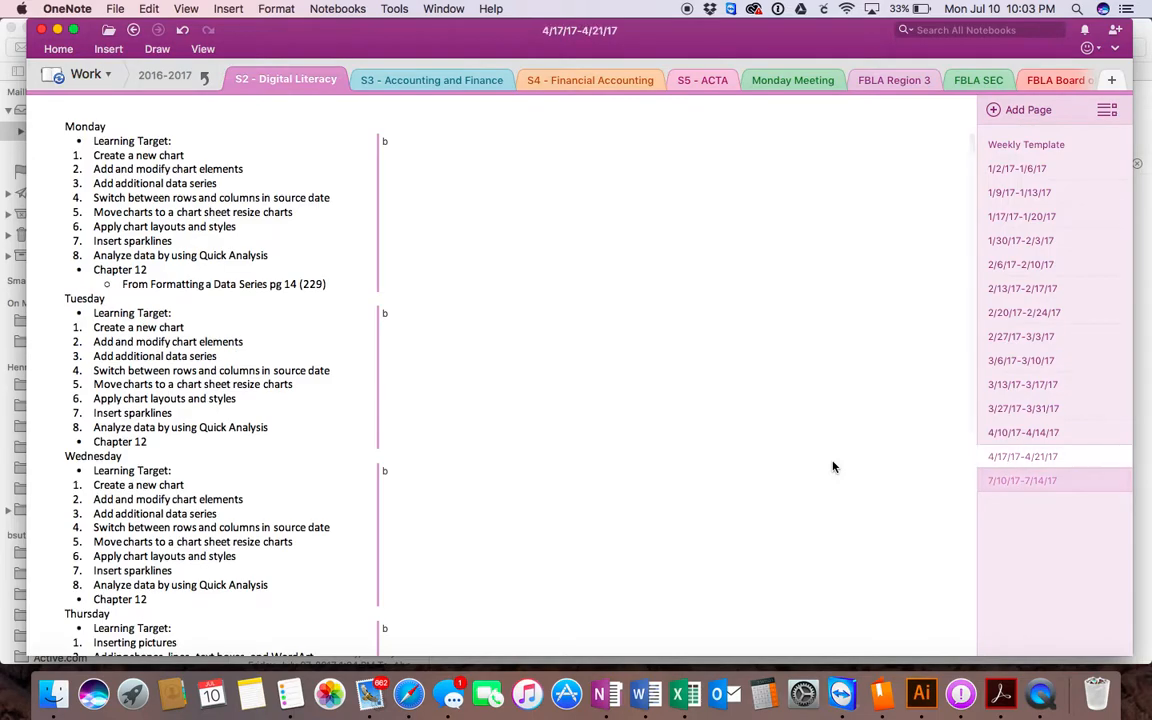
Step: View the Weekly Template and the 2015-2016 group's Digital Literacy sections, and open the 1/9/17-1/13/17 page in the 2016-2017 group's S2 - Digital Literacy
left_click(1019, 147)
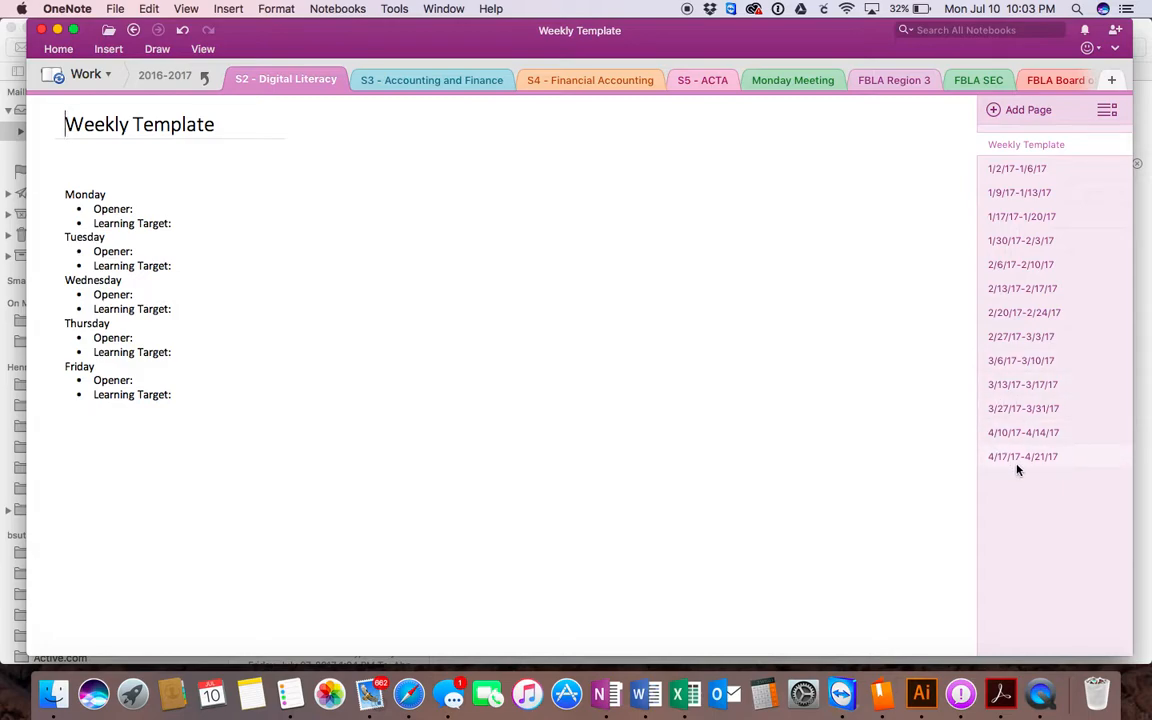
left_click(205, 78)
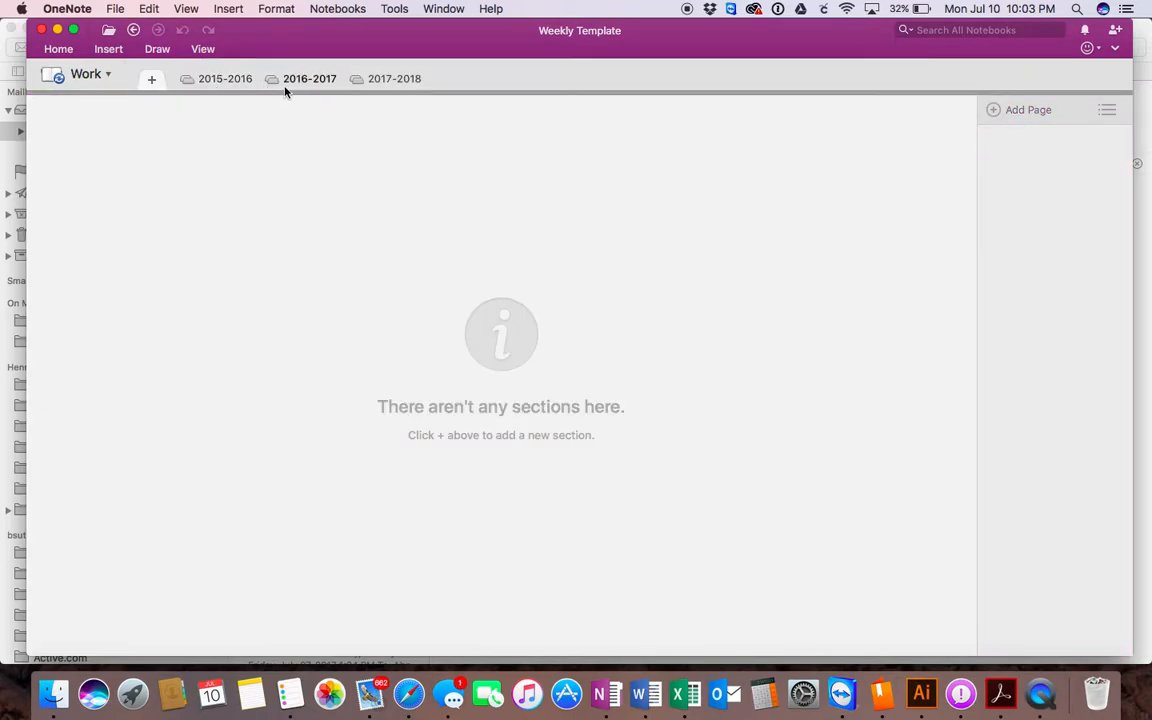
left_click(218, 83)
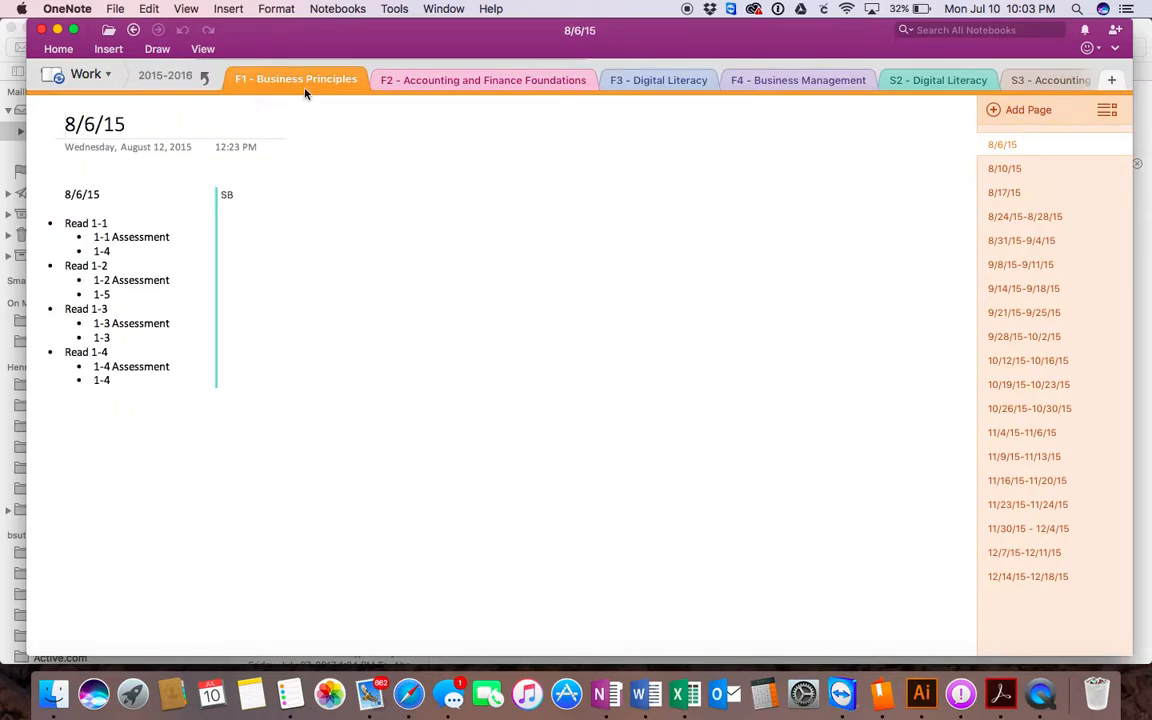
left_click(664, 84)
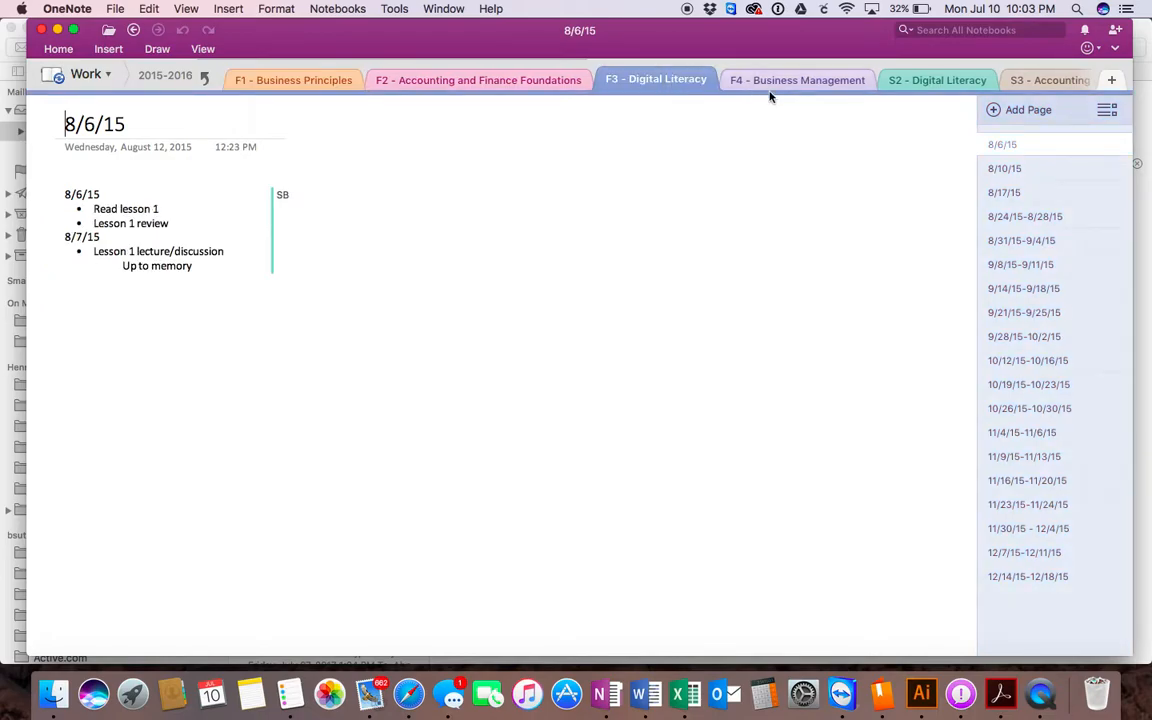
left_click(918, 82)
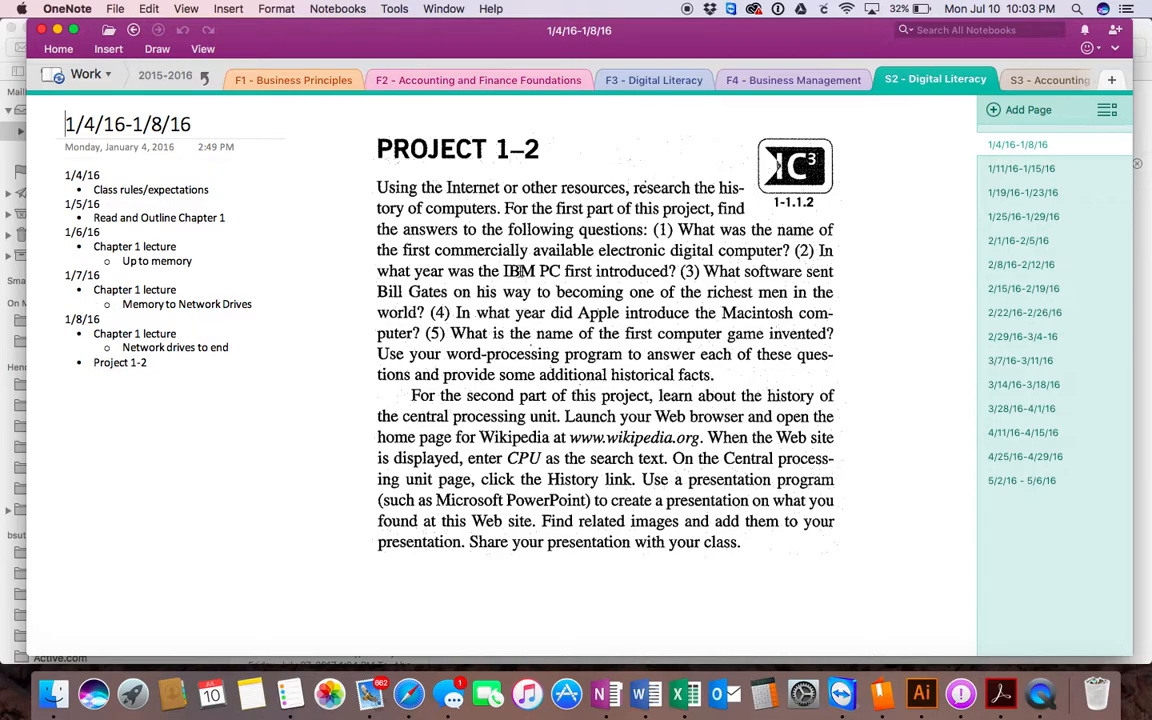
left_click(205, 83)
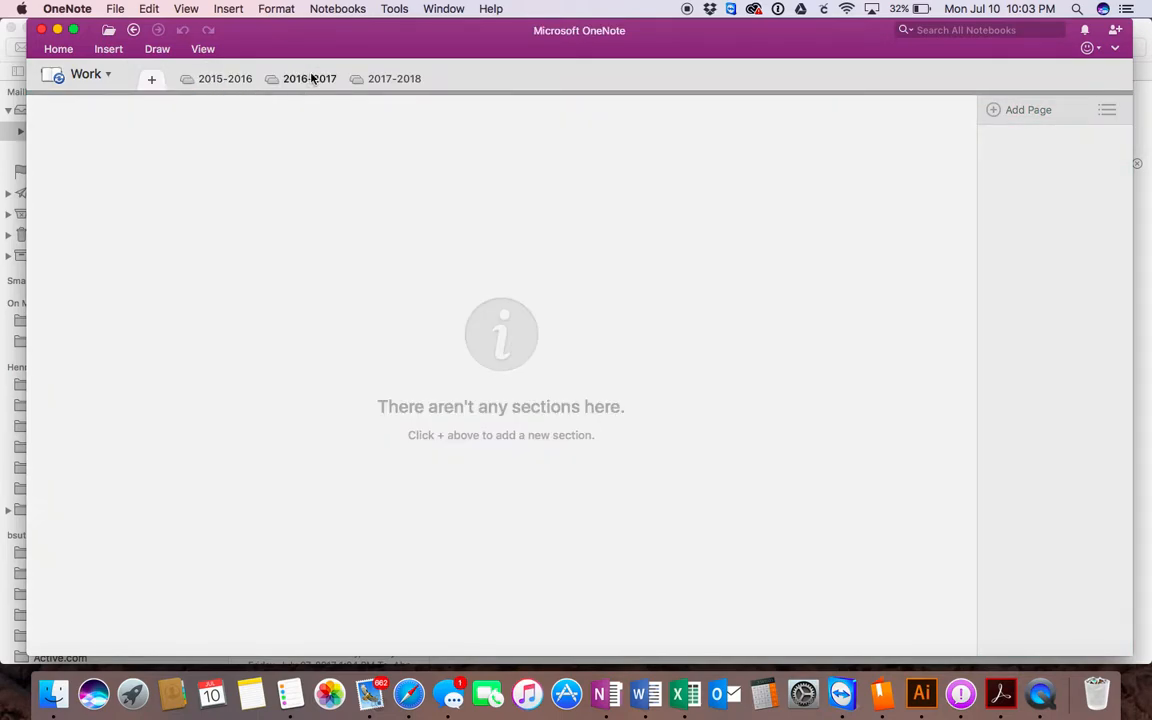
left_click(313, 80)
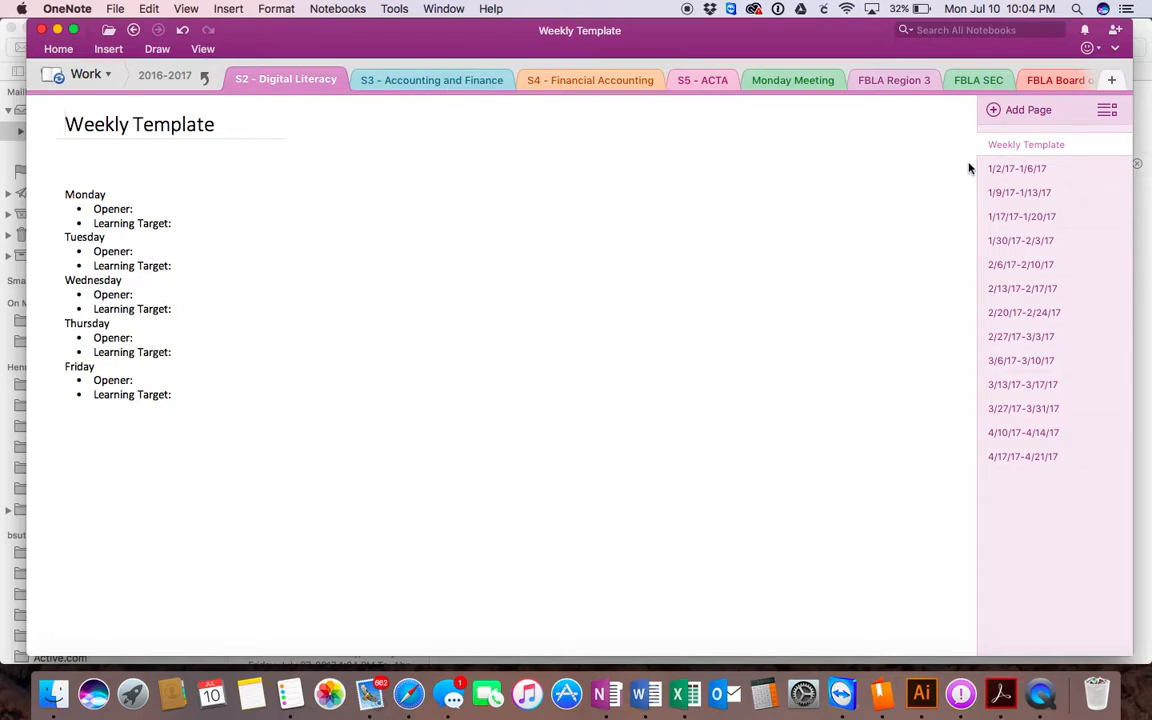
left_click(1004, 196)
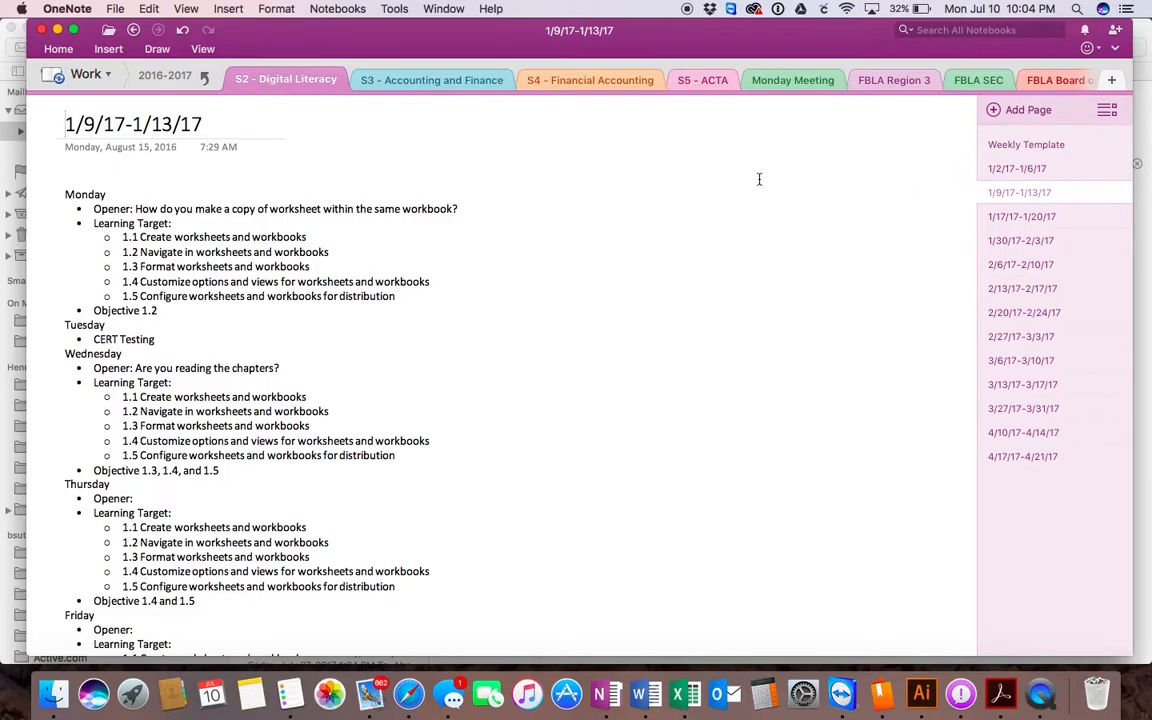
Step: Switch to Word, create a blank document and put the National Leadership Conference Handout window away
left_click(643, 680)
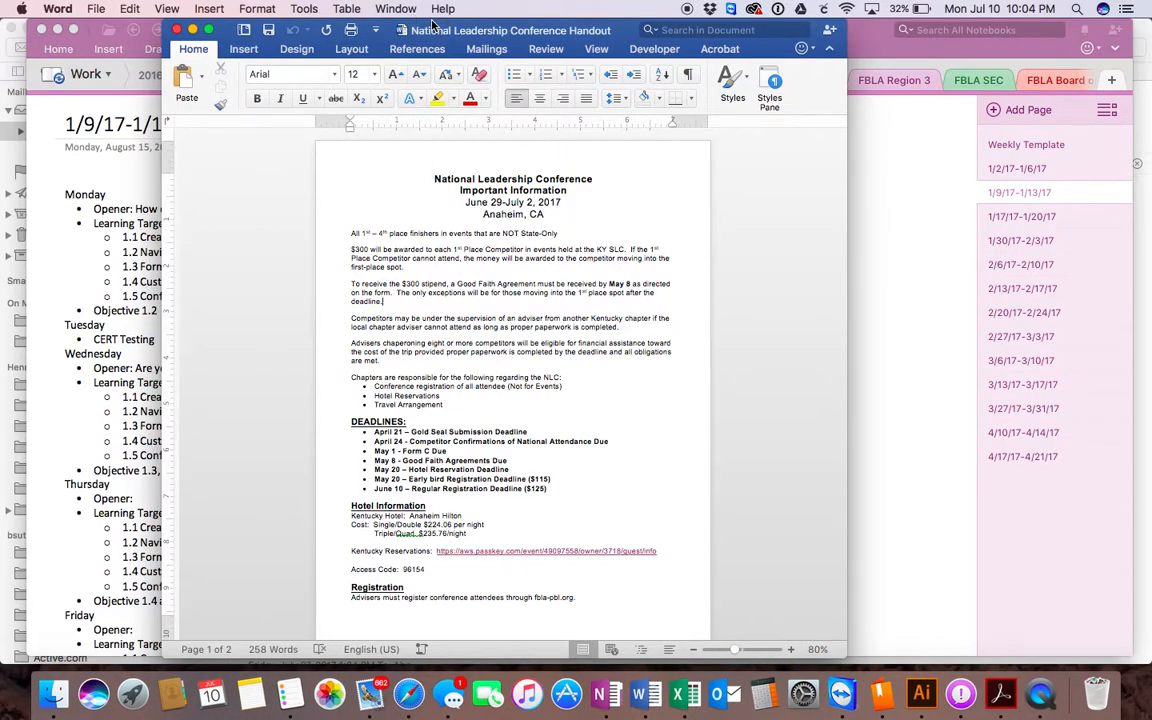
key("super+p")
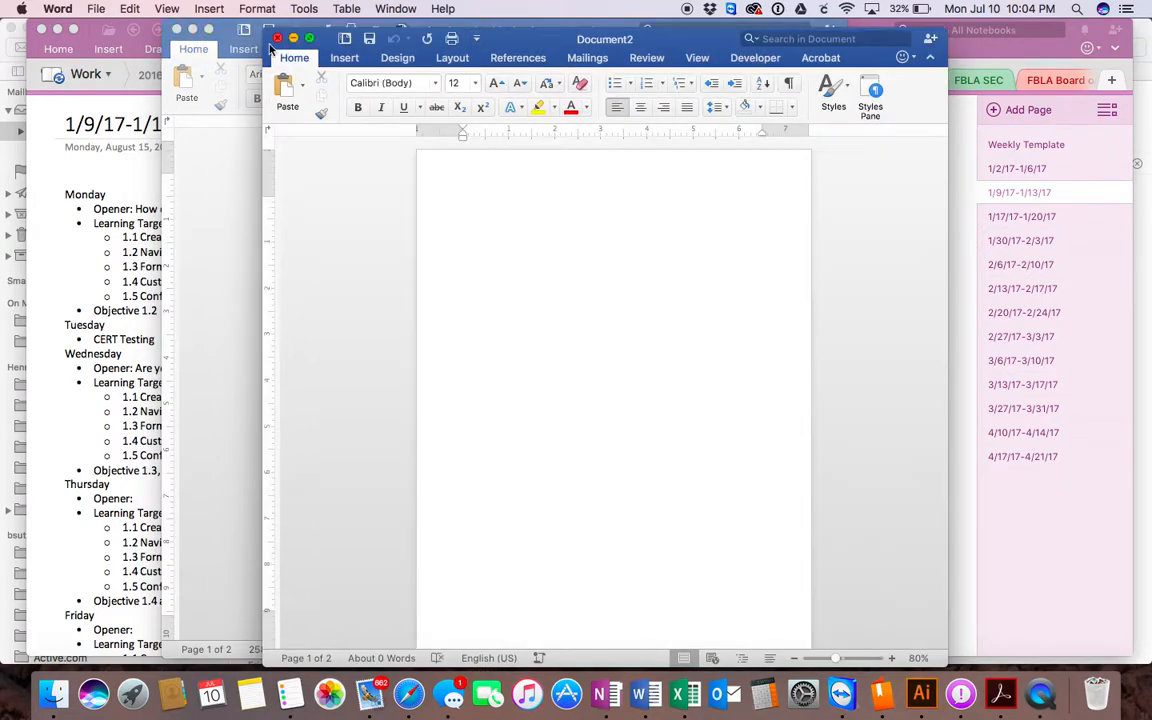
left_click(177, 31)
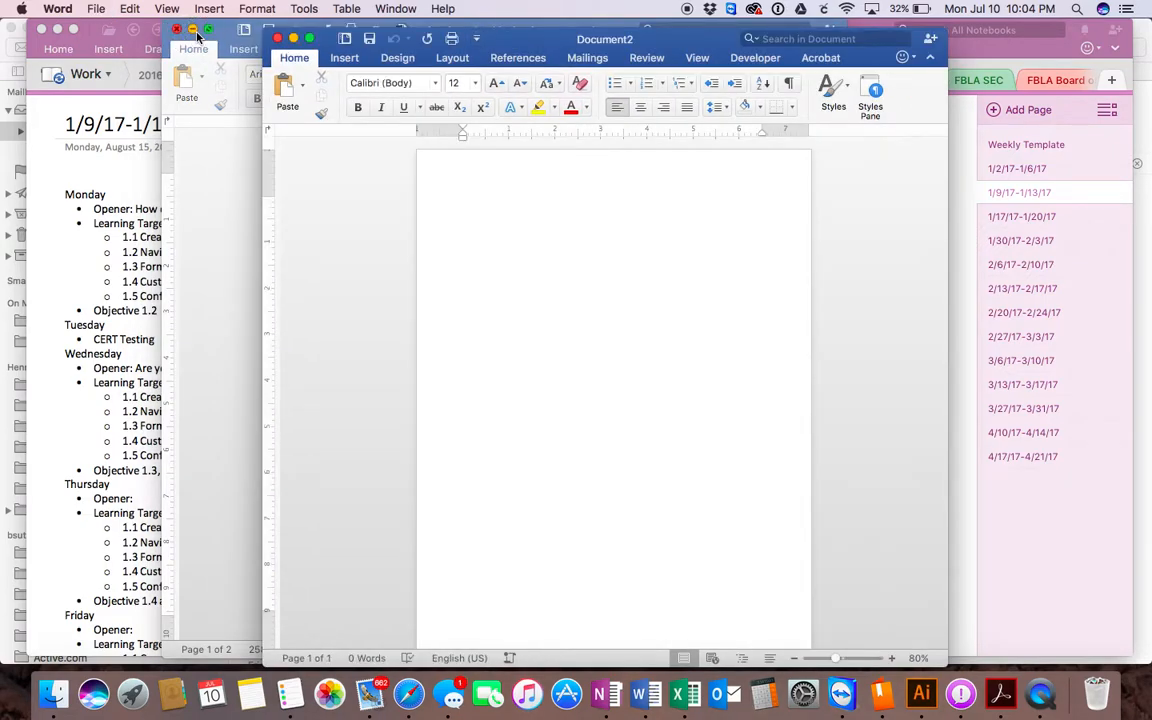
left_click(177, 31)
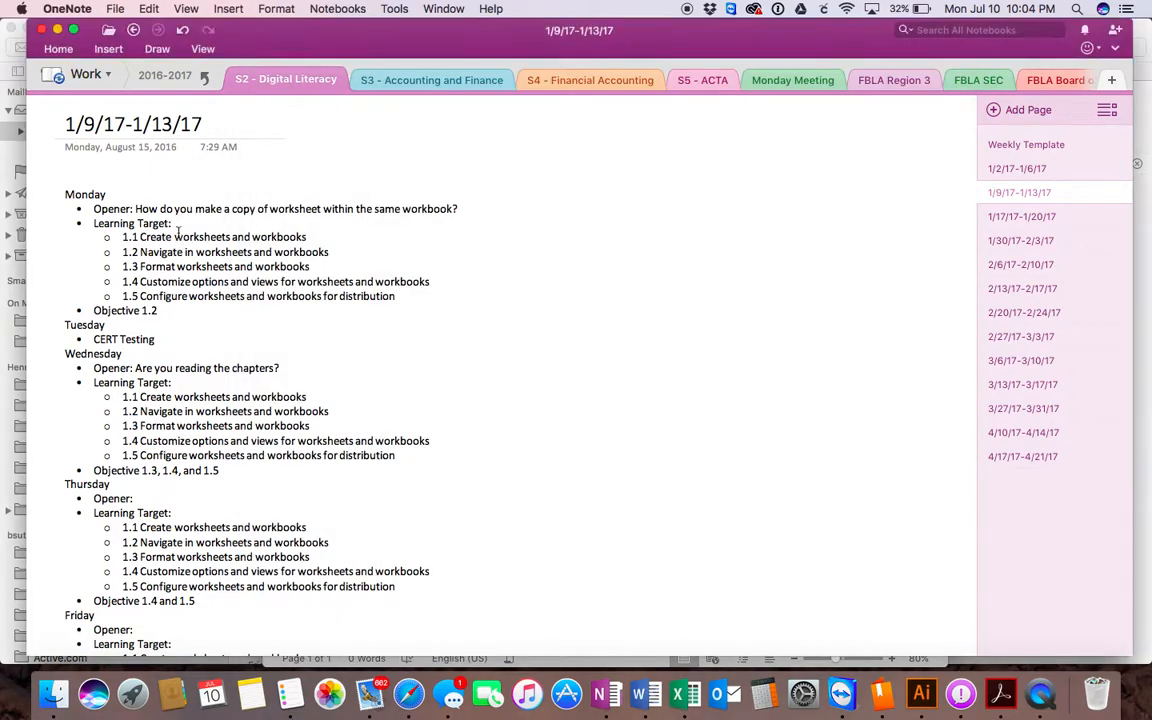
Step: Copy Monday's Opener and Learning Target items 1.1 to 1.5 from the 1/9/17-1/13/17 page into the blank Word document
left_click(113, 224)
left_click_drag(93, 208, 413, 298)
key("super+c")
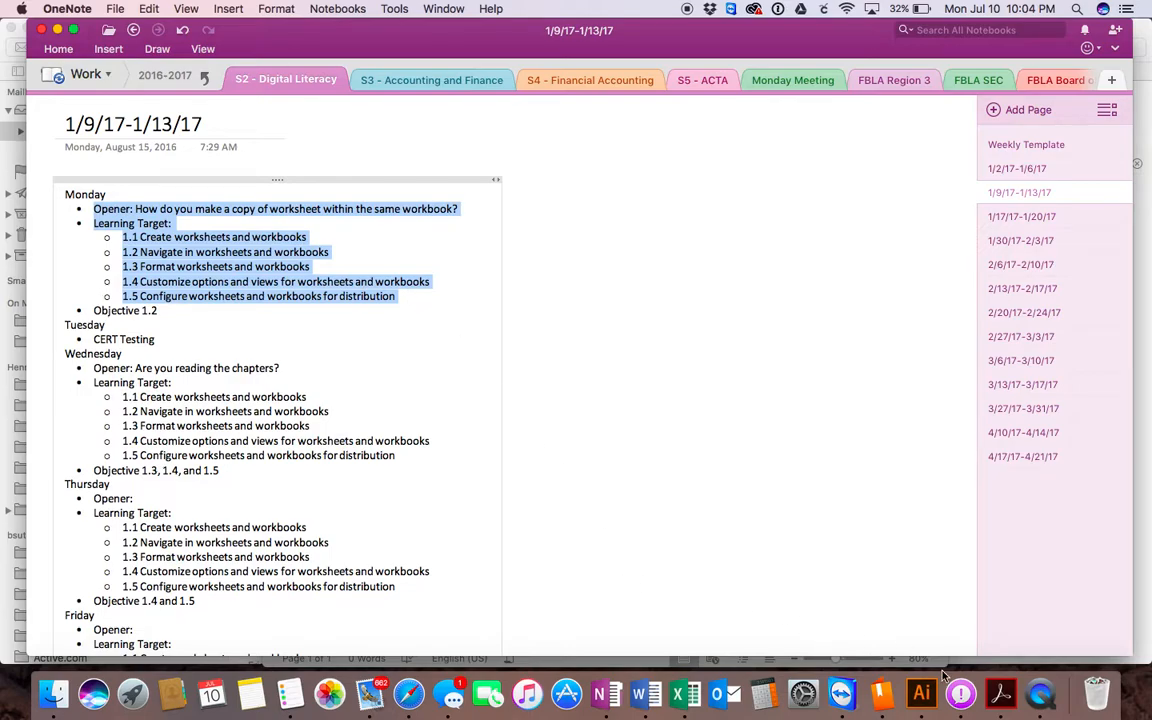
left_click(650, 672)
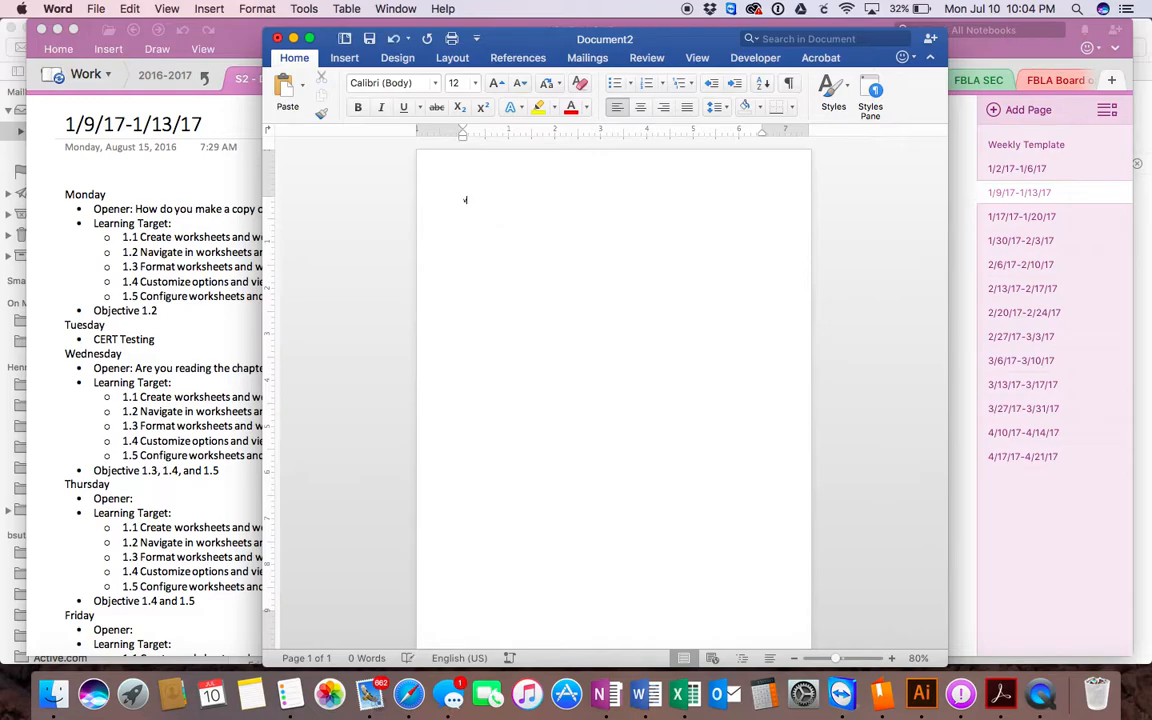
key("super+v")
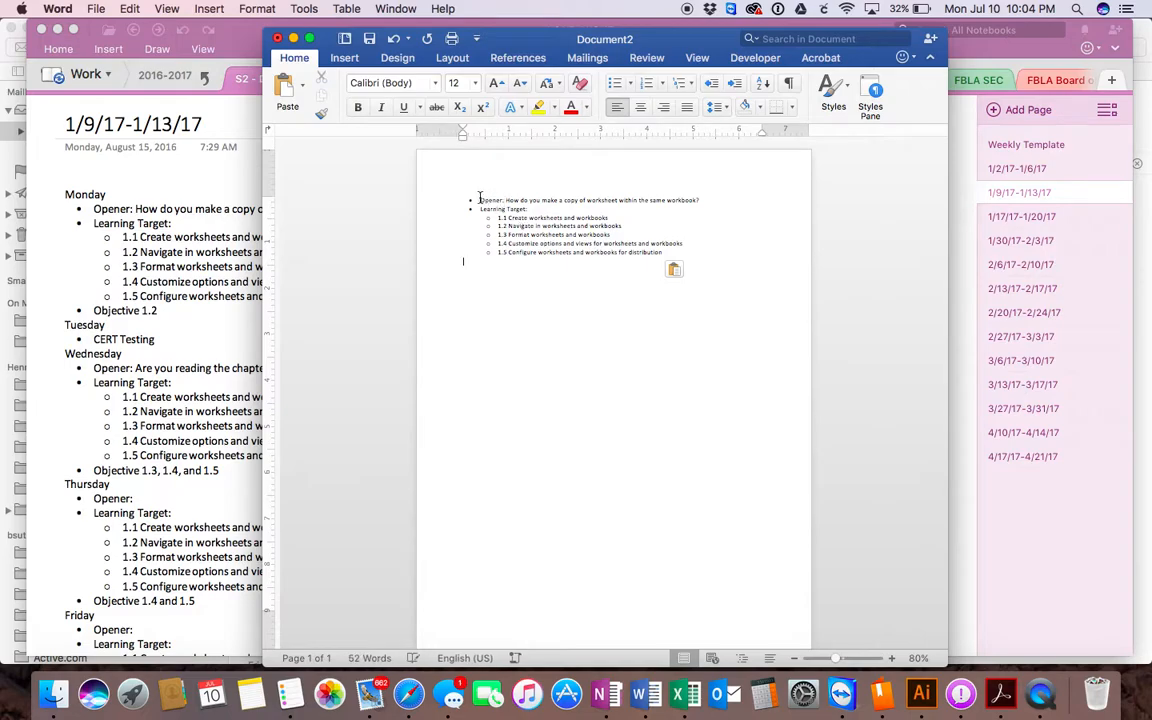
left_click(477, 199)
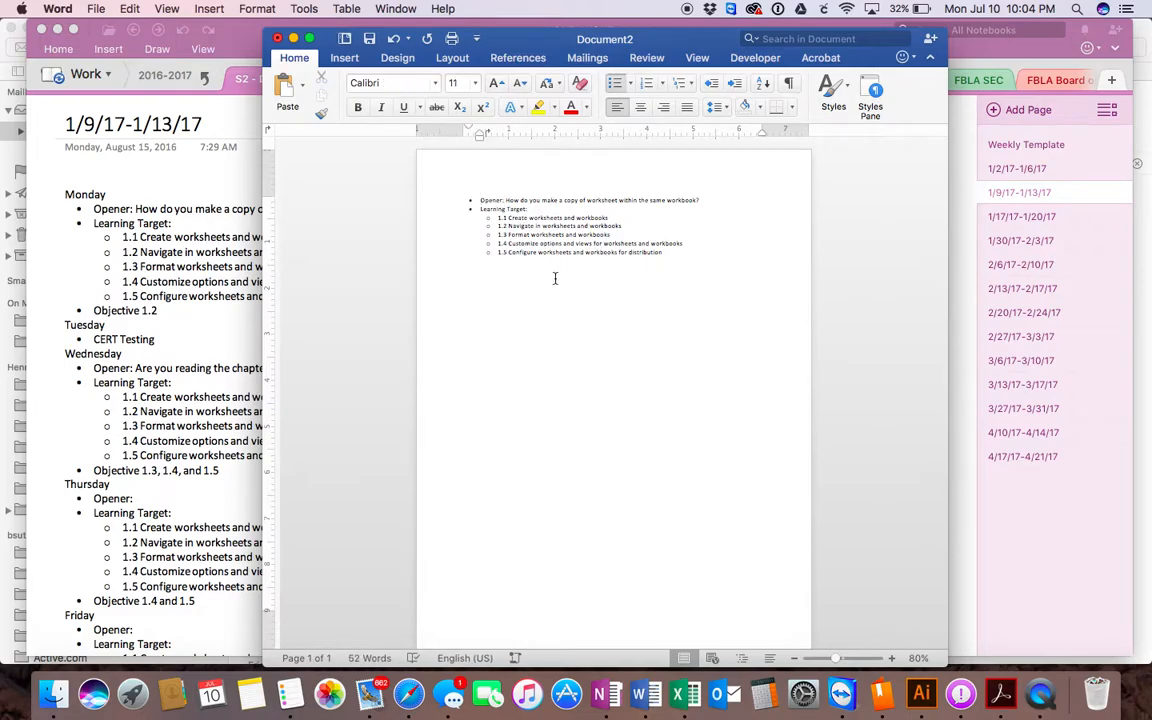
Step: Insert a page break below the pasted Digital Literacy Opener and Learning Target list in the Word document
key("super+Return")
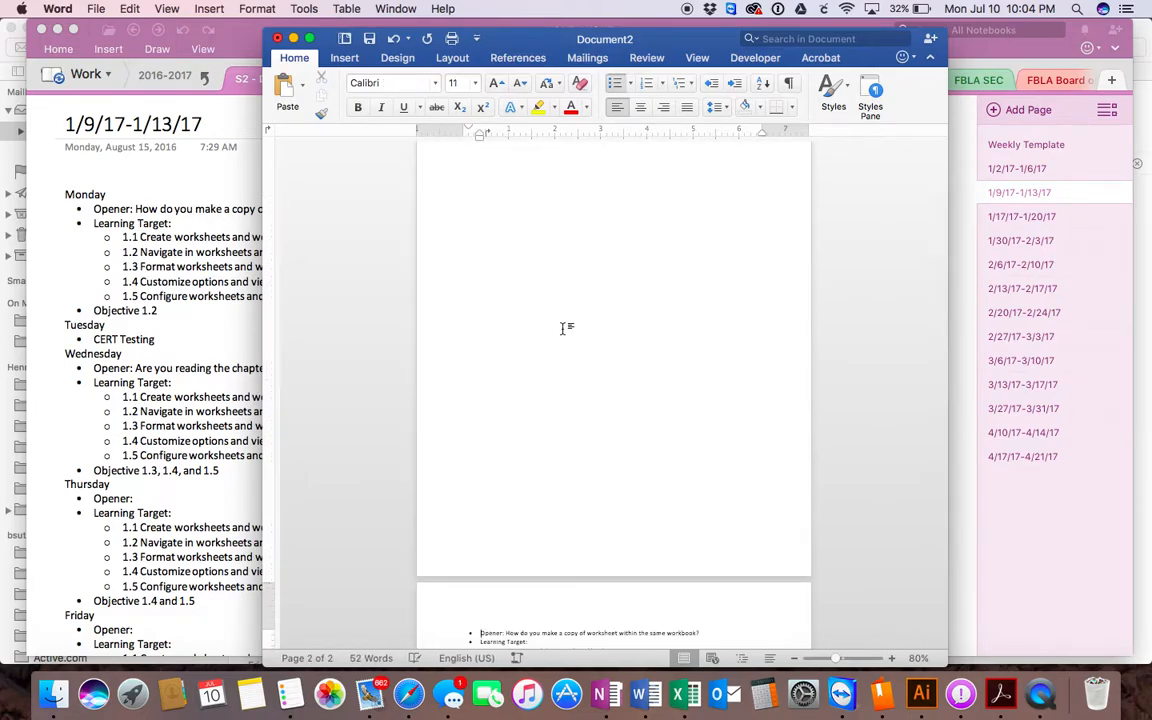
key("super+z")
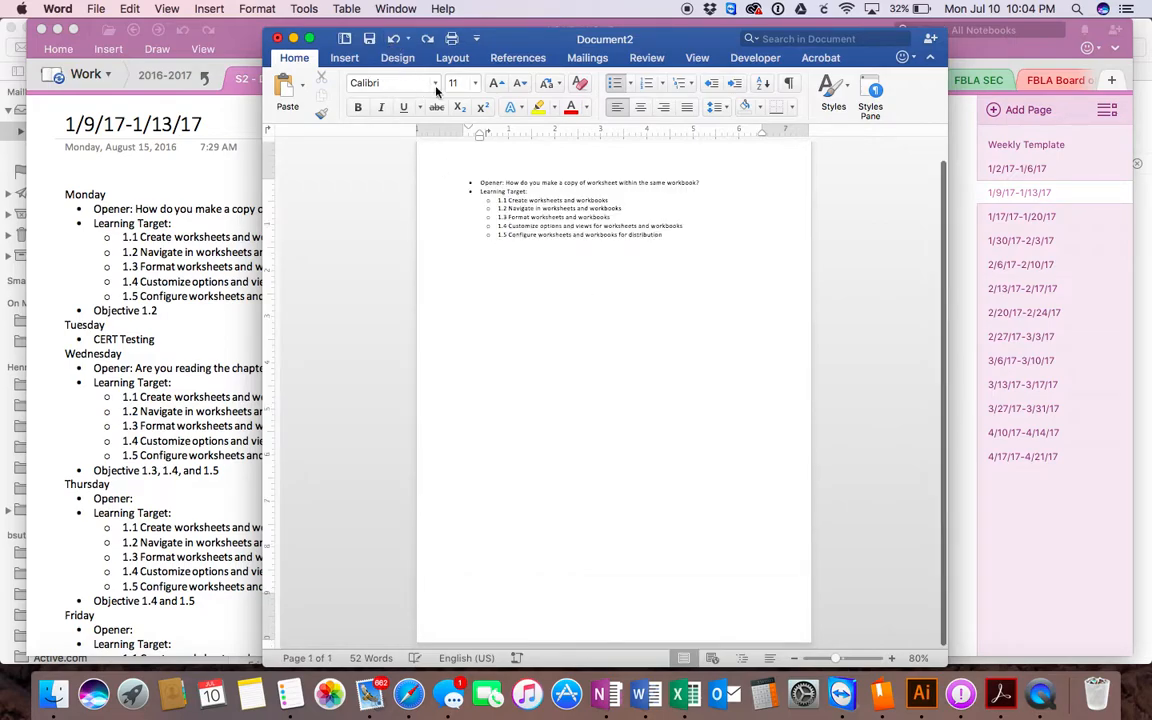
left_click(655, 293)
key("super+Return")
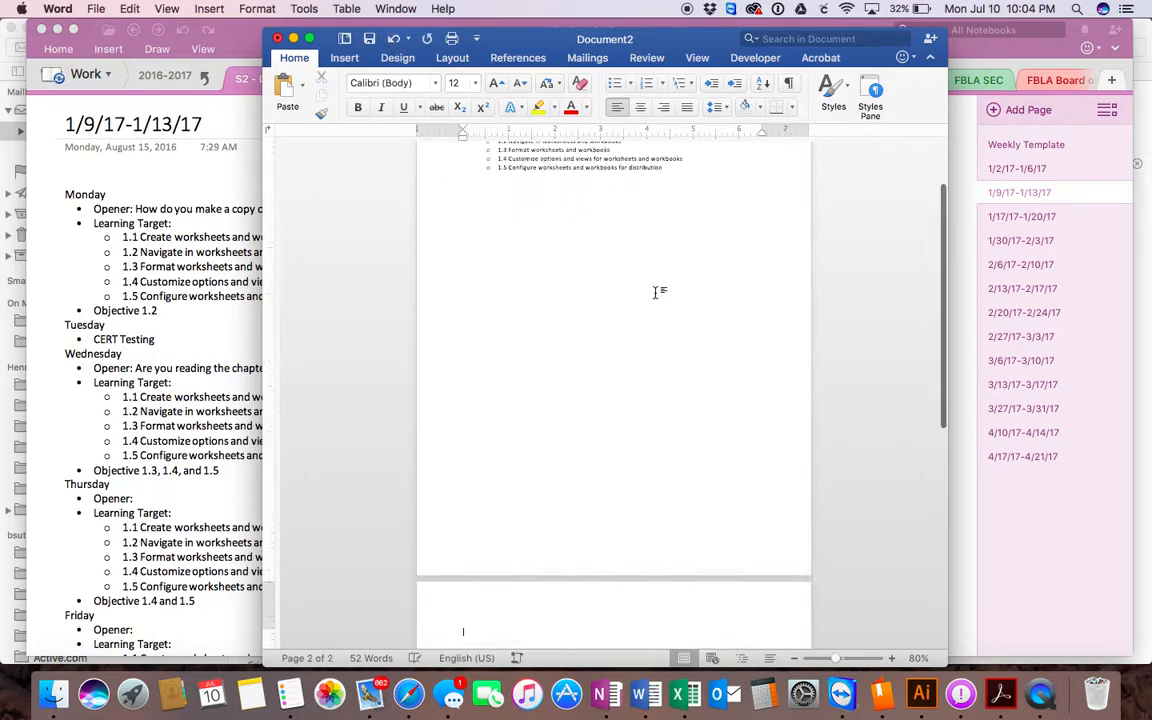
Step: Copy Monday's Opener and five Learning Target items from the S3 - Accounting and Finance 1/9/17-1/13/17 page onto the Word document's second page
left_click(244, 167)
left_click(406, 73)
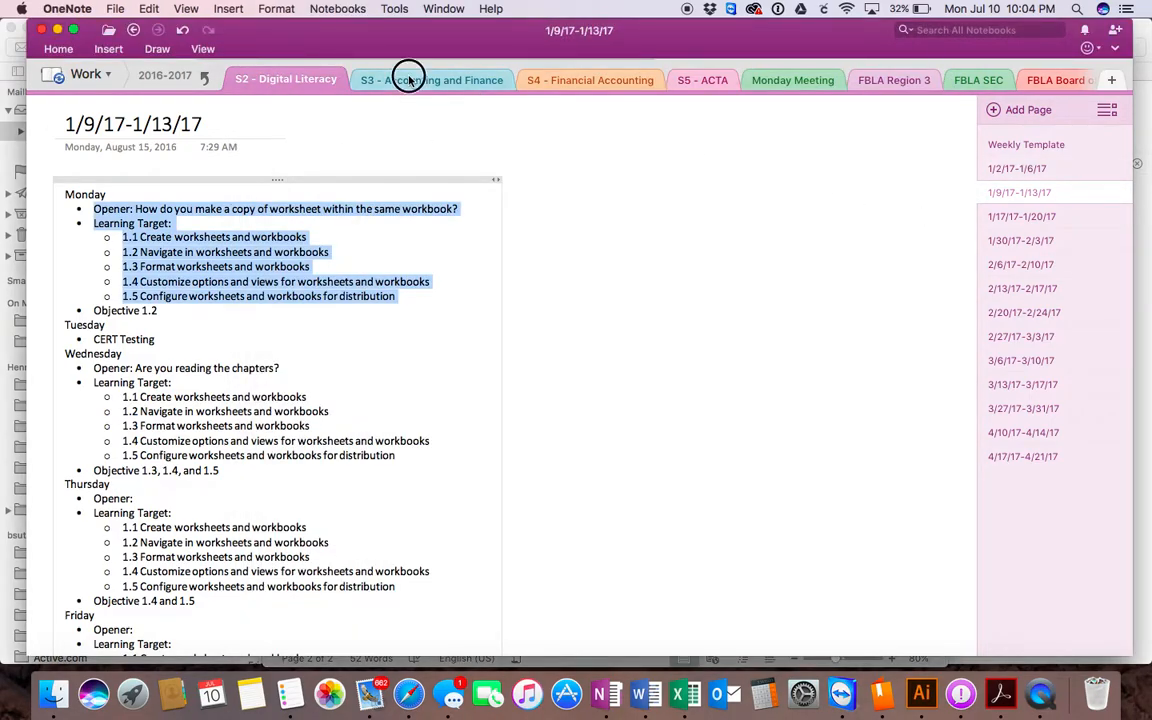
left_click(1003, 191)
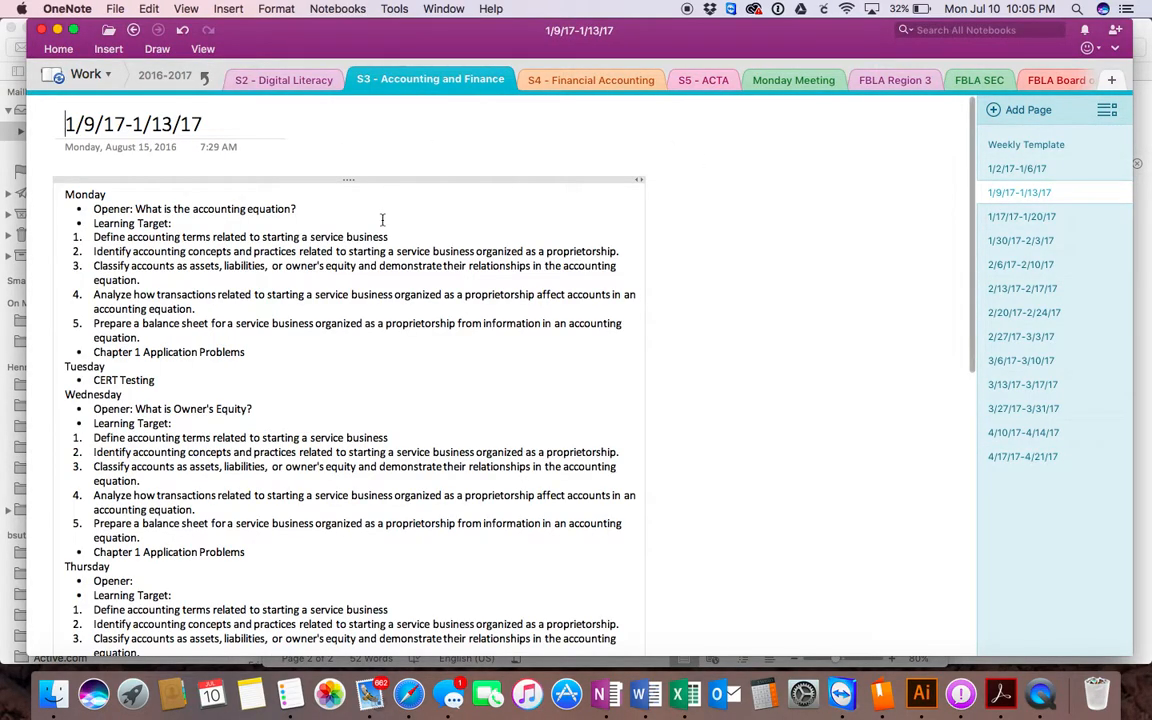
left_click_drag(93, 210, 293, 334)
key("super+c")
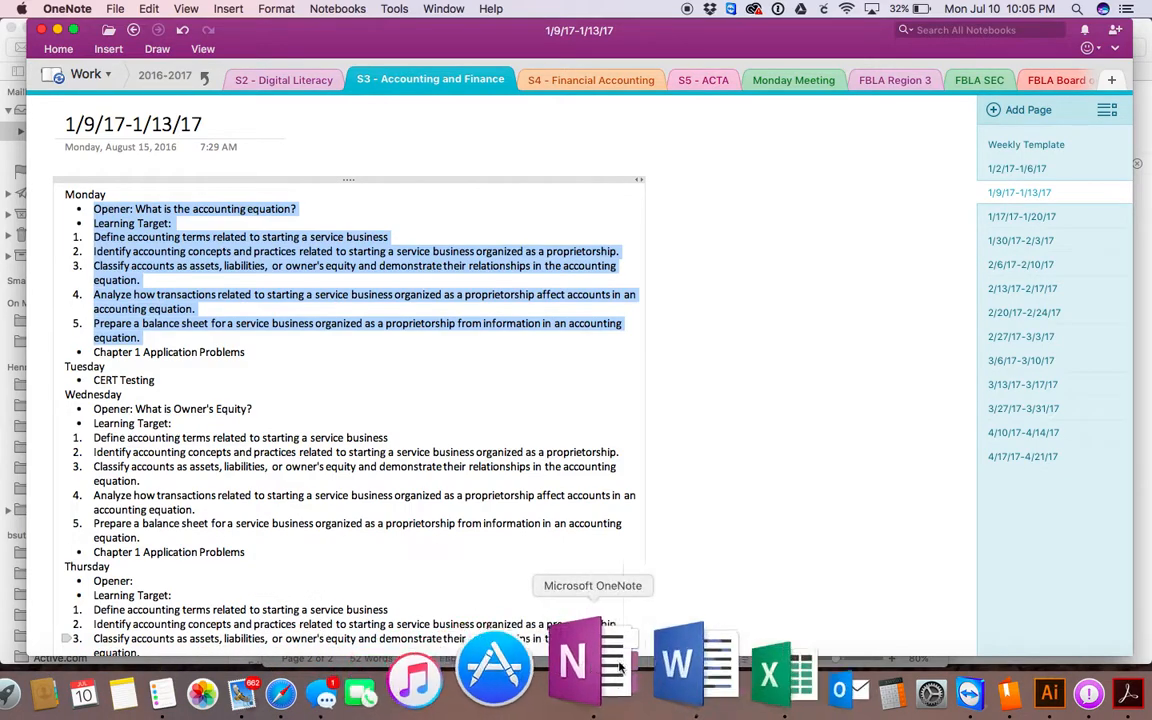
left_click(614, 620)
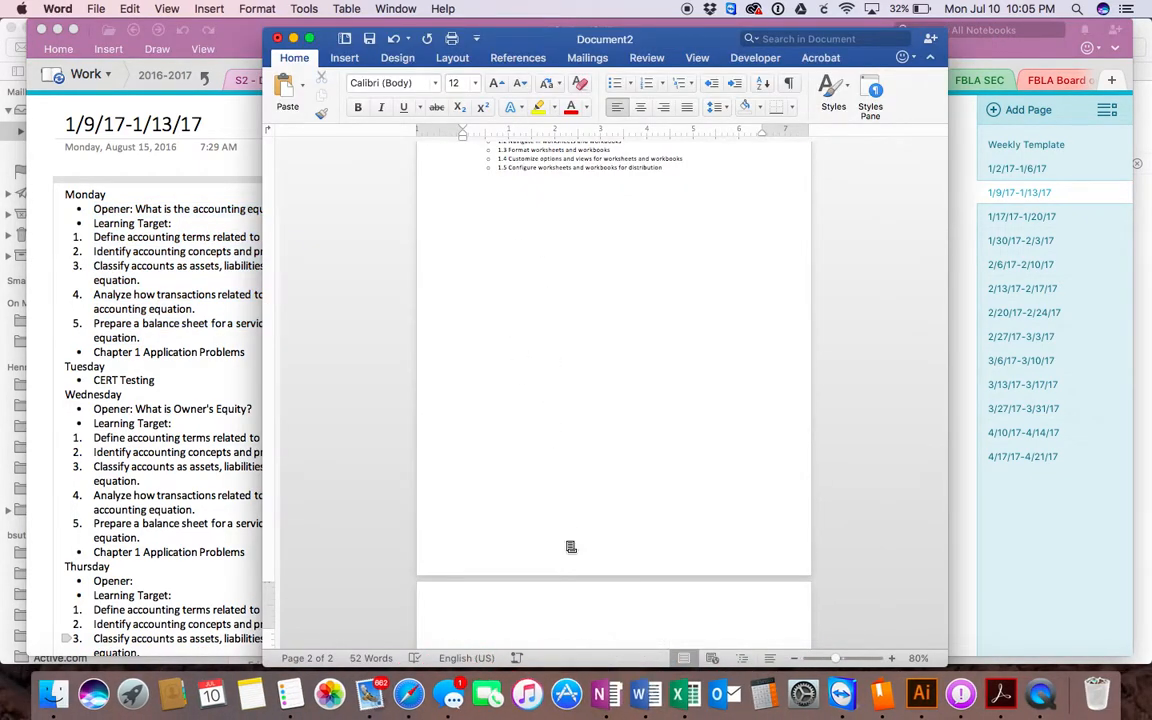
scroll(571, 540, "down", 5)
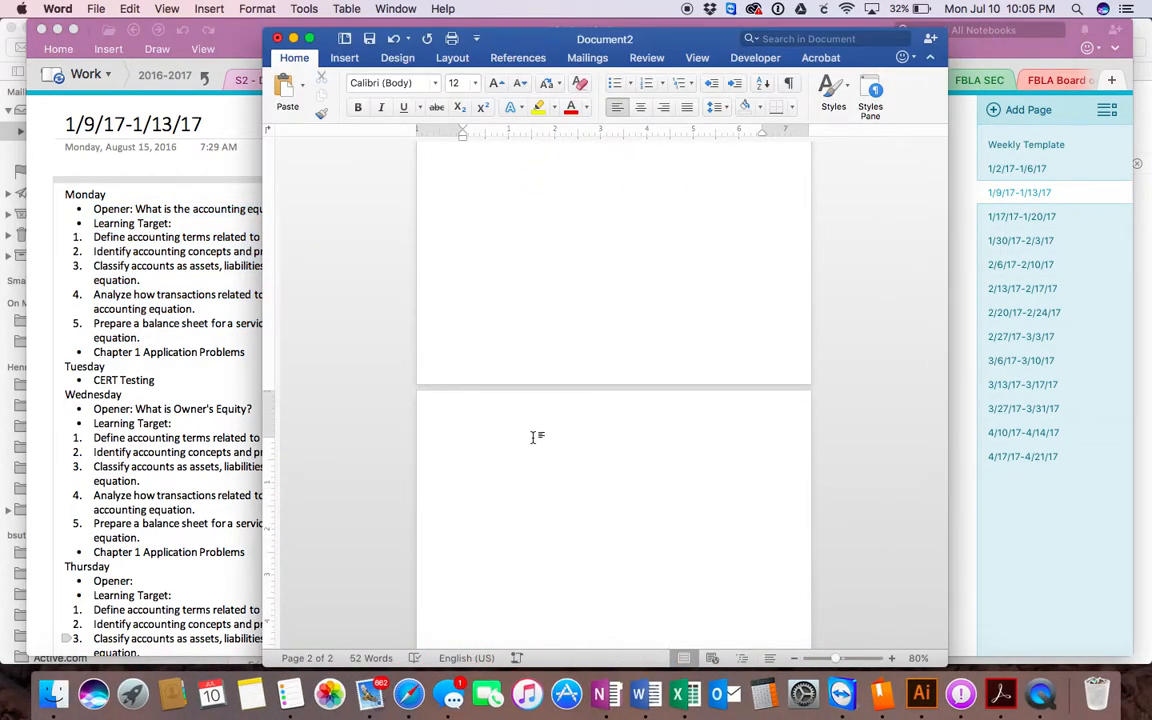
right_click(533, 437)
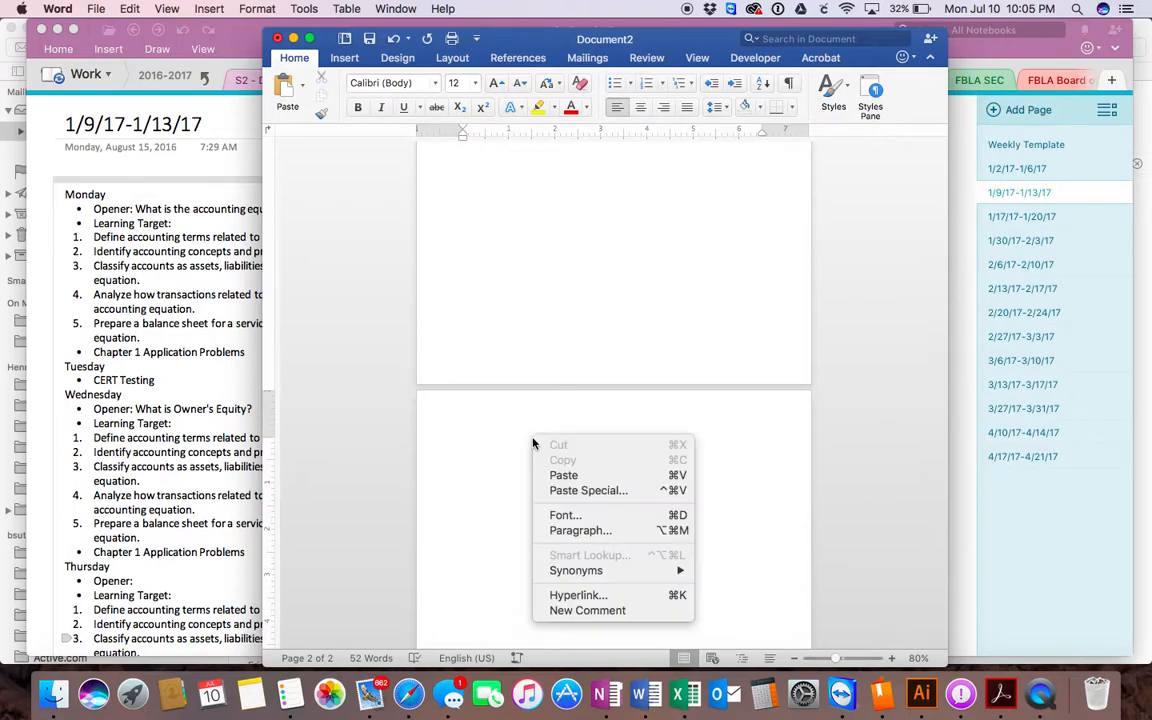
left_click(569, 476)
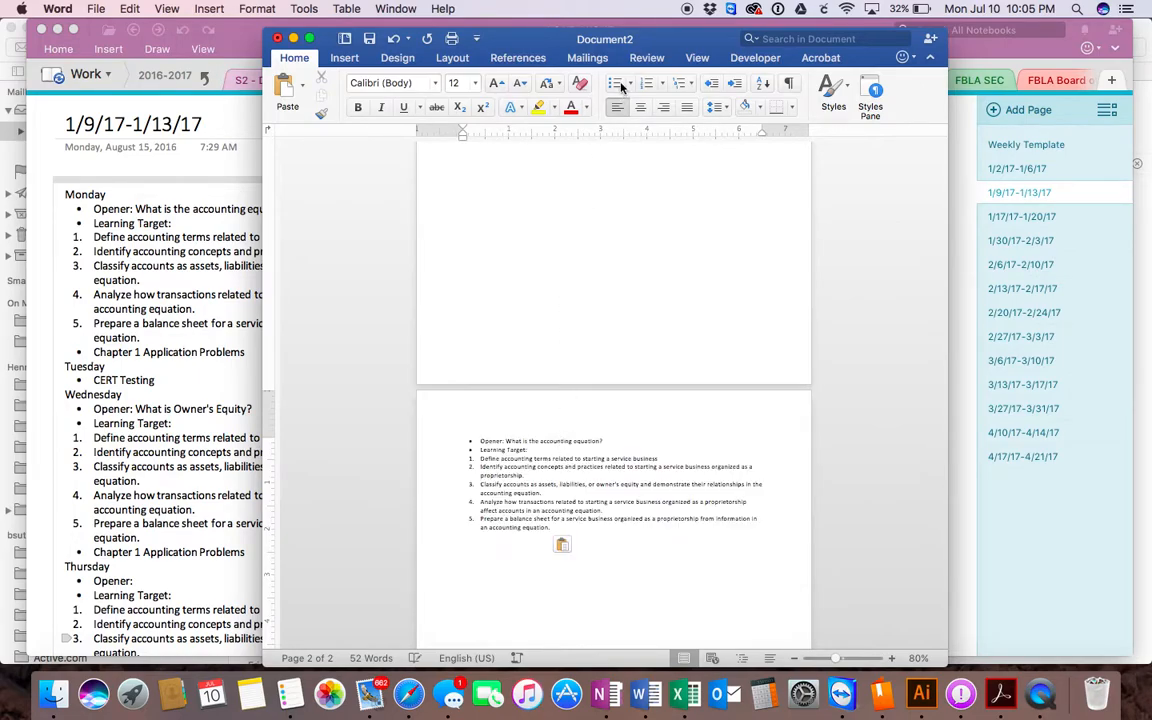
Step: Review both pages of pasted plans in the Word document and minimize its window
scroll(614, 216, "up", 10)
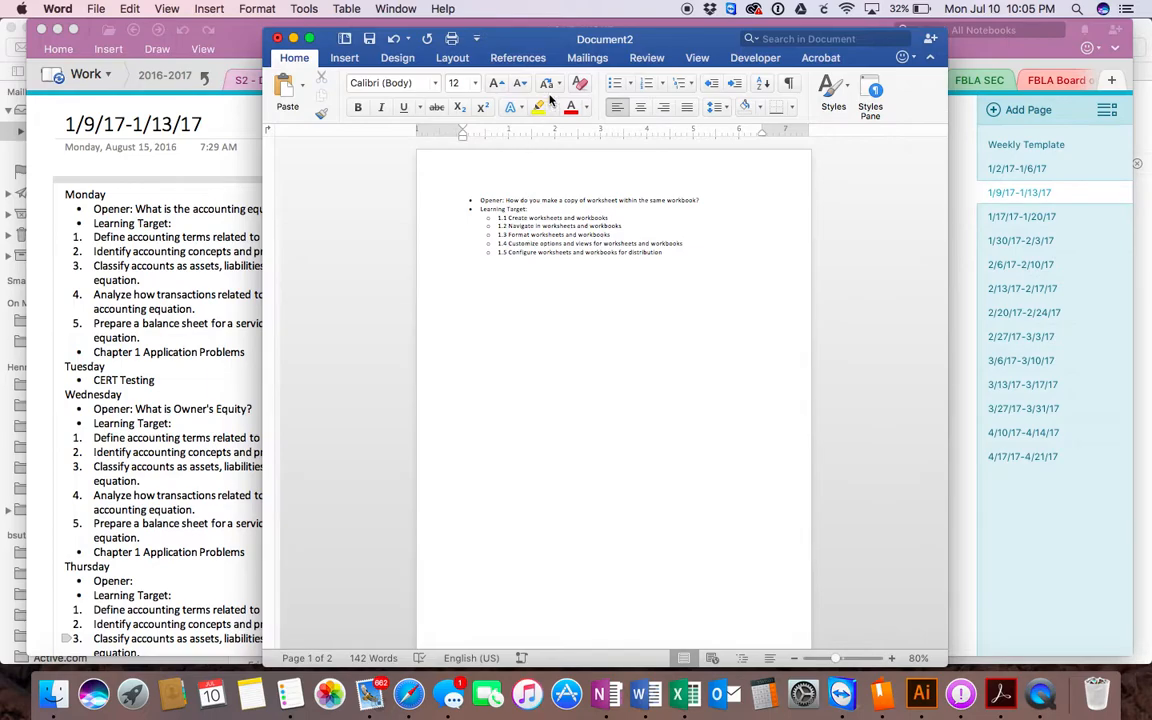
scroll(607, 309, "down", 10)
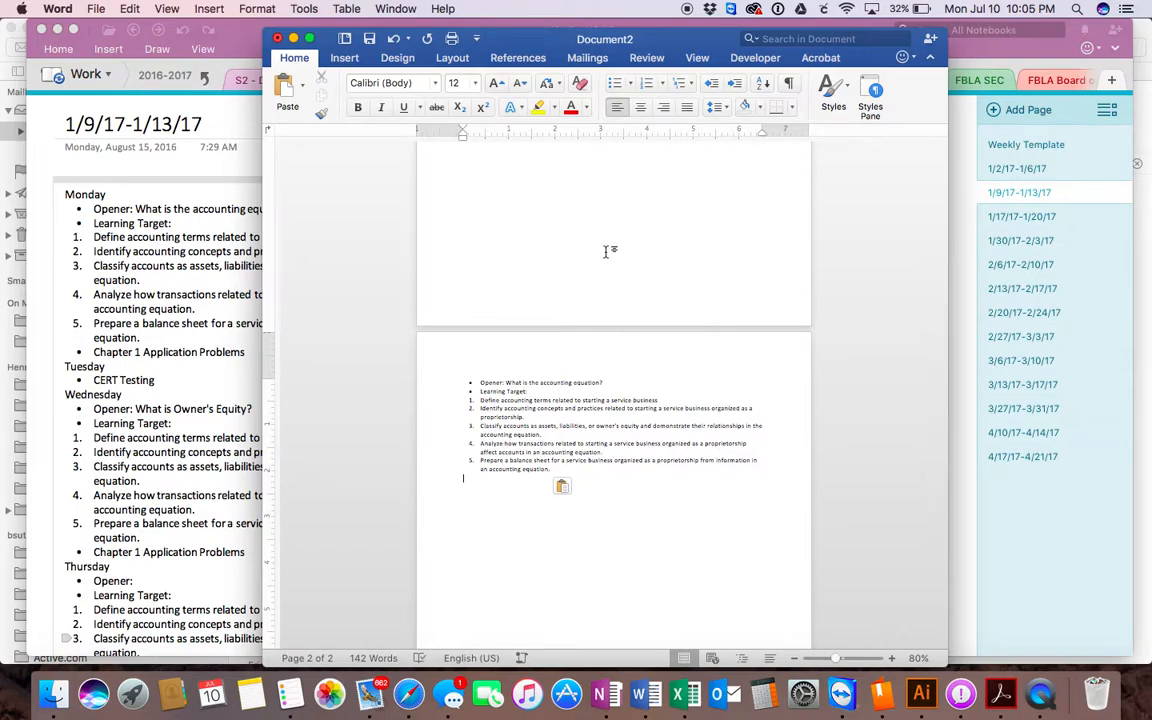
scroll(609, 206, "up", 10)
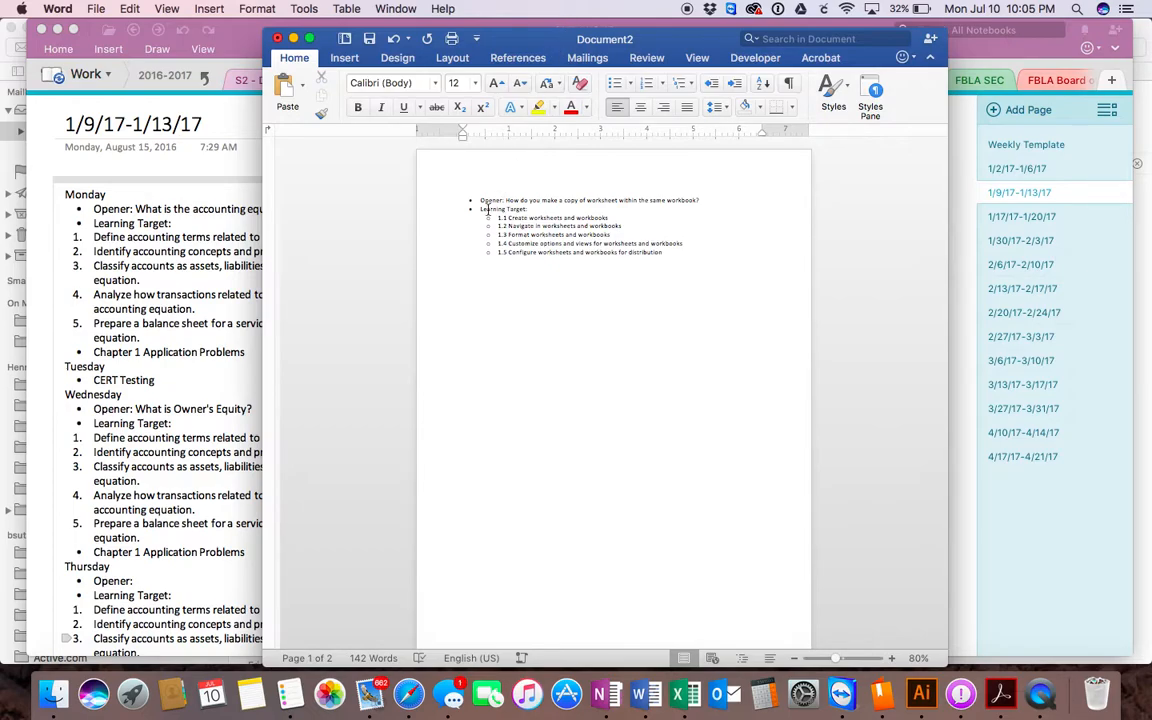
scroll(508, 235, "down", 3)
scroll(508, 235, "up", 3)
left_click(293, 38)
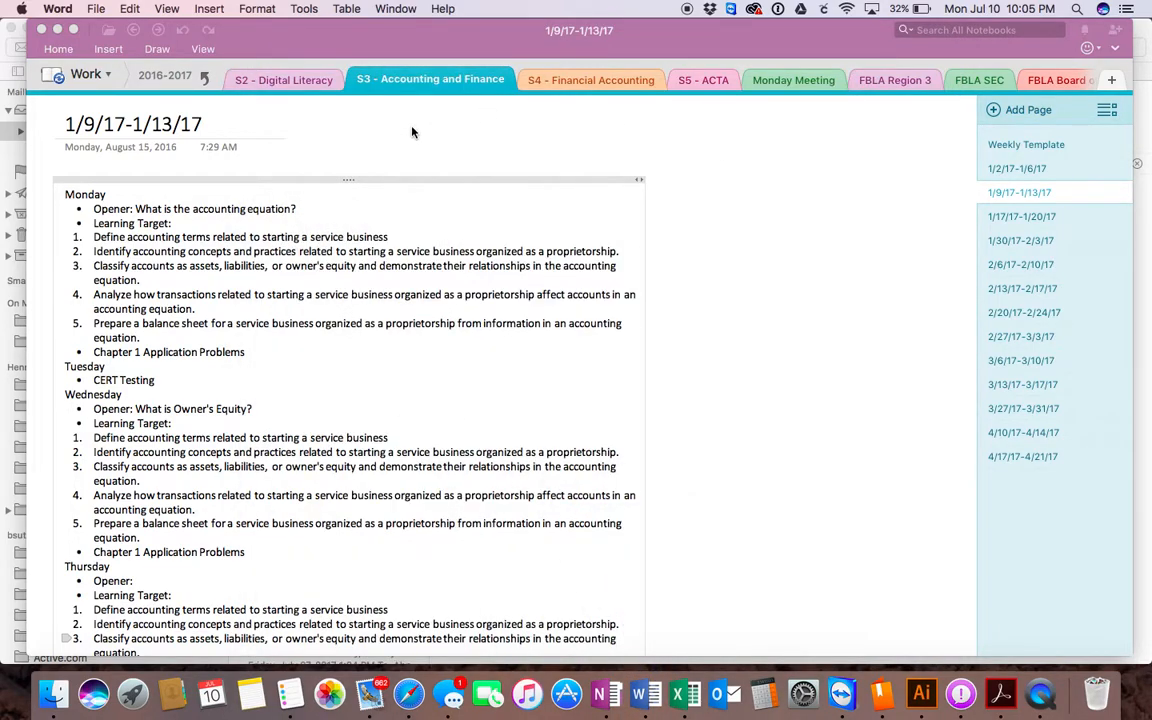
Step: Return to the 1/9/17-1/13/17 page in S2 - Digital Literacy and look through the 2016-2017 group's sections
left_click(262, 84)
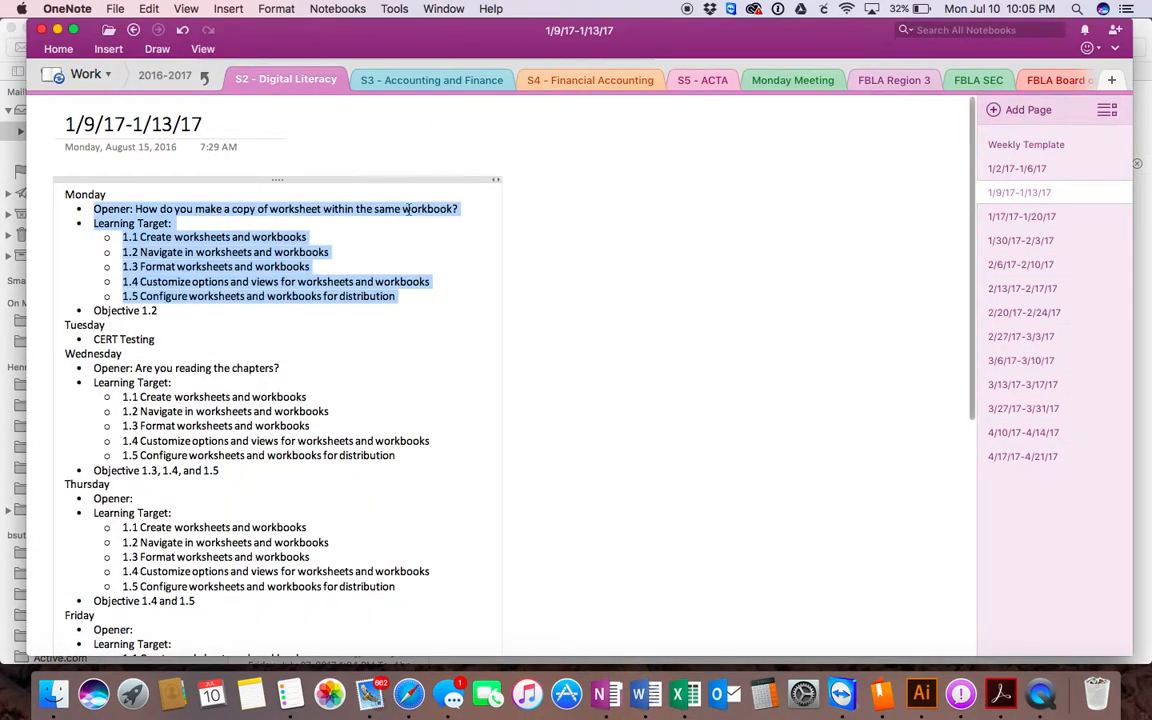
left_click(350, 237)
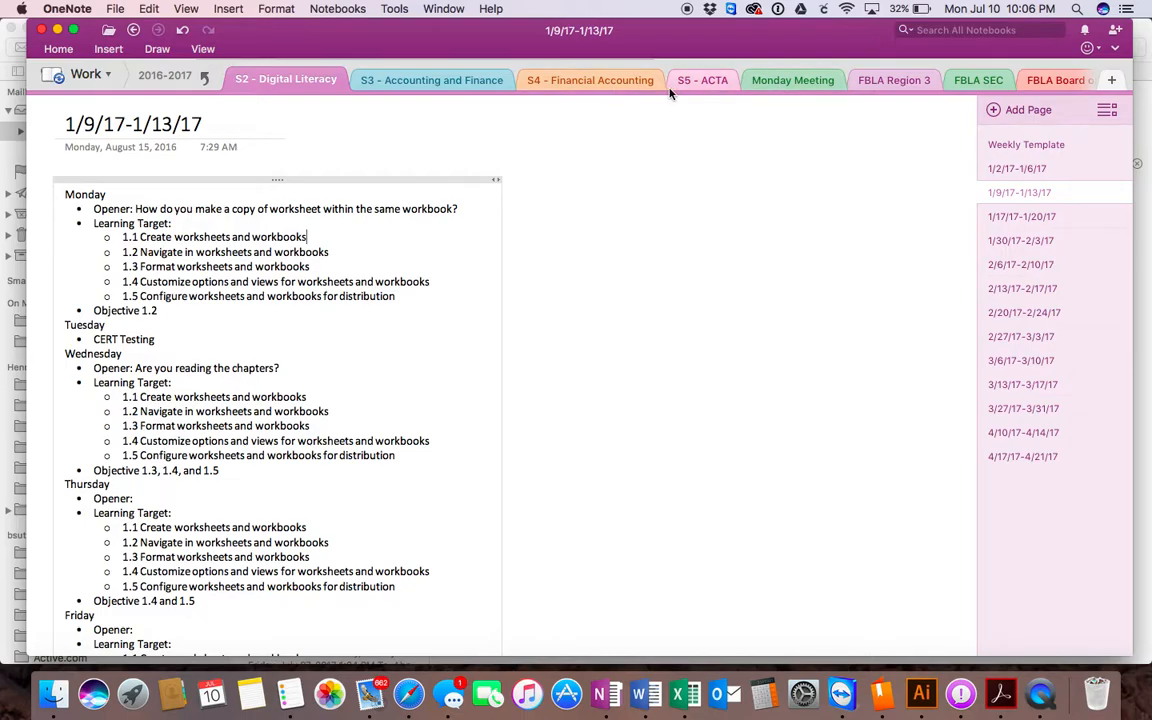
scroll(670, 93, "right", 10)
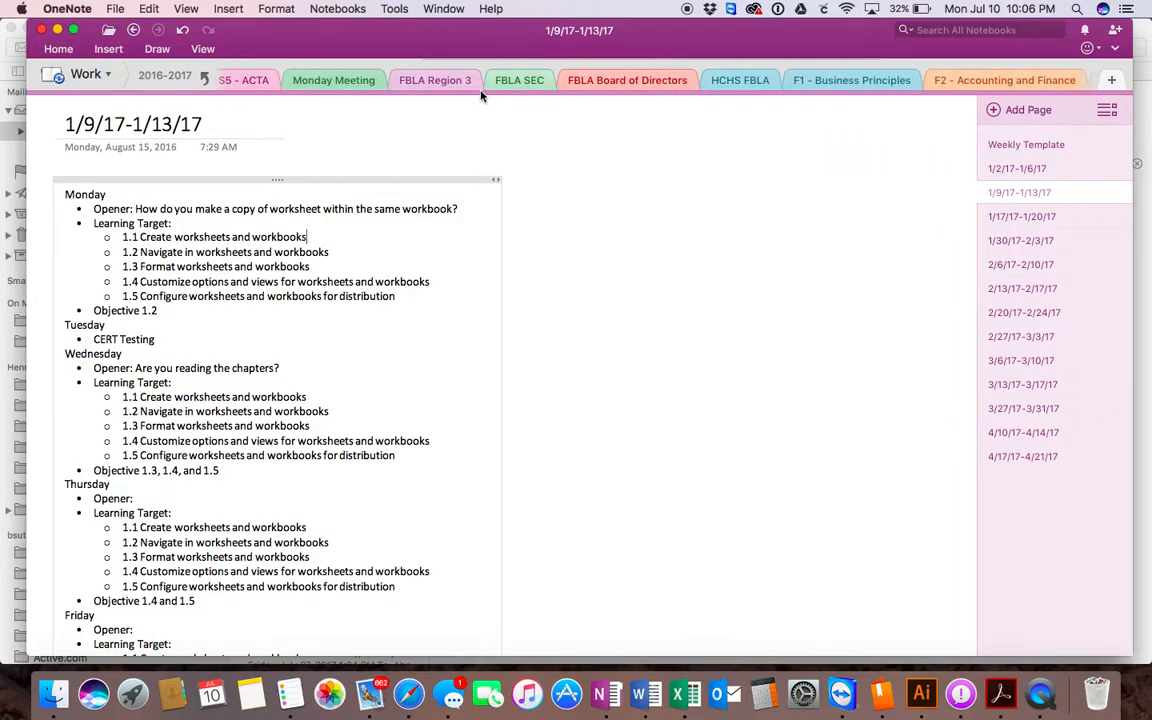
scroll(393, 84, "left", 10)
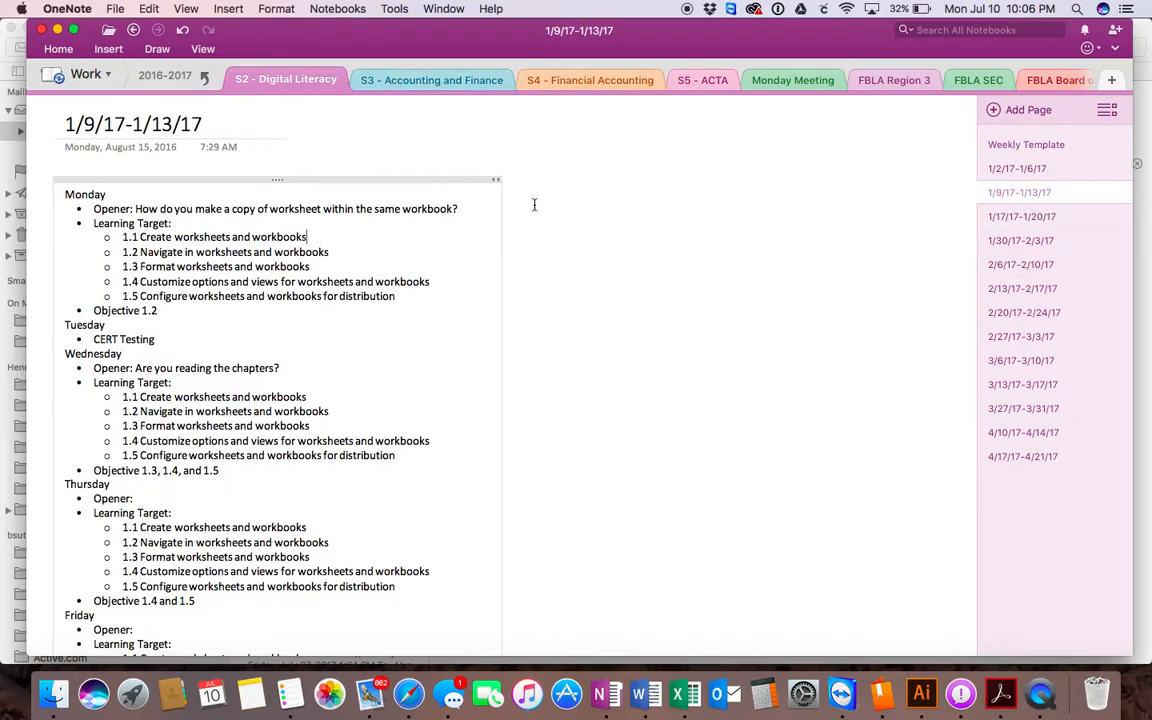
left_click(338, 176)
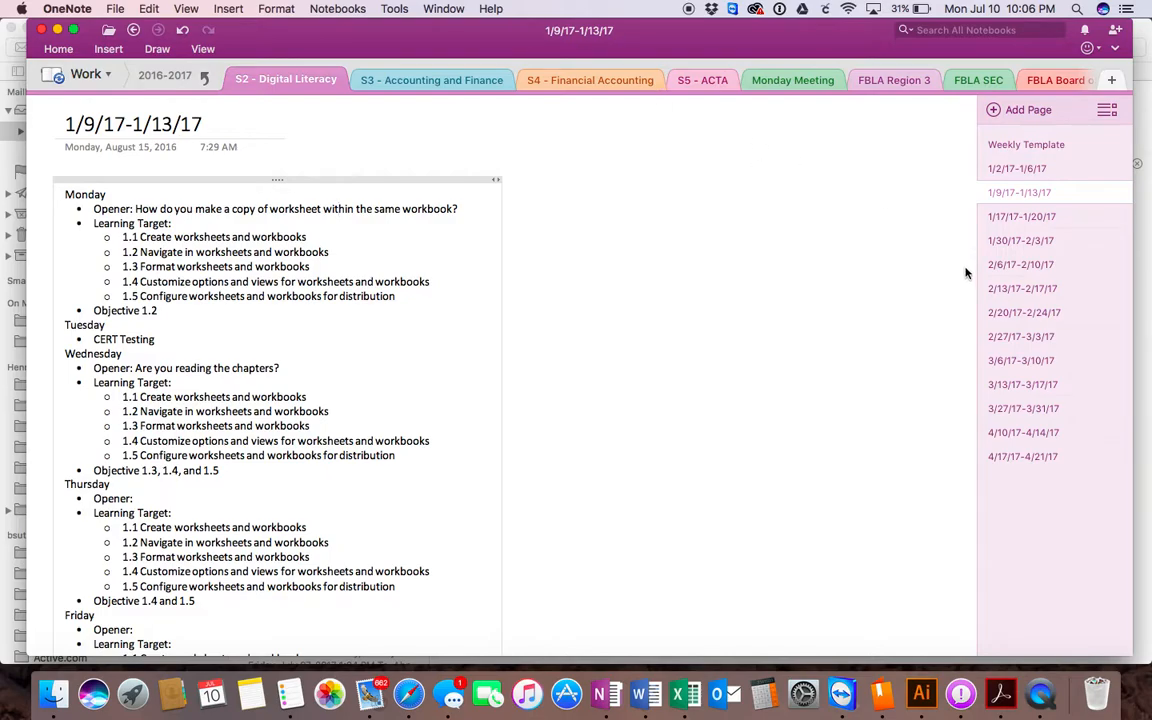
Step: Highlight Thursday's "Up to Navigating" note on the 1/17/17-1/20/17 page and open the Weekly Template page
left_click(1024, 217)
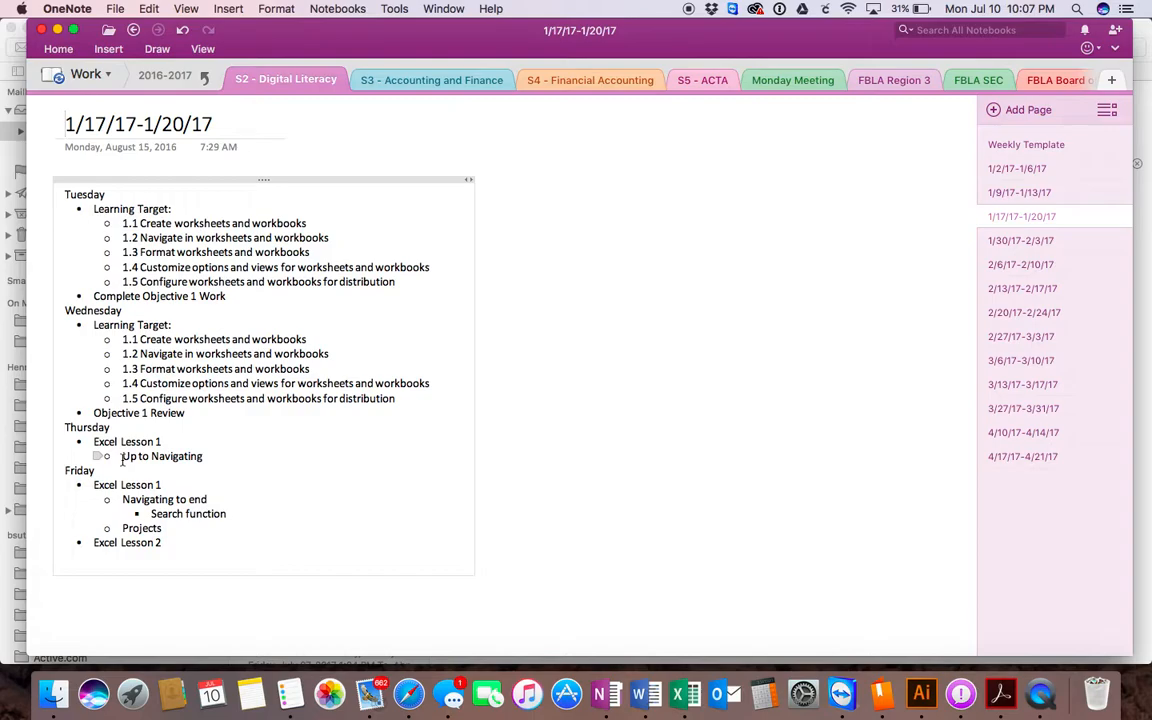
left_click_drag(122, 456, 212, 461)
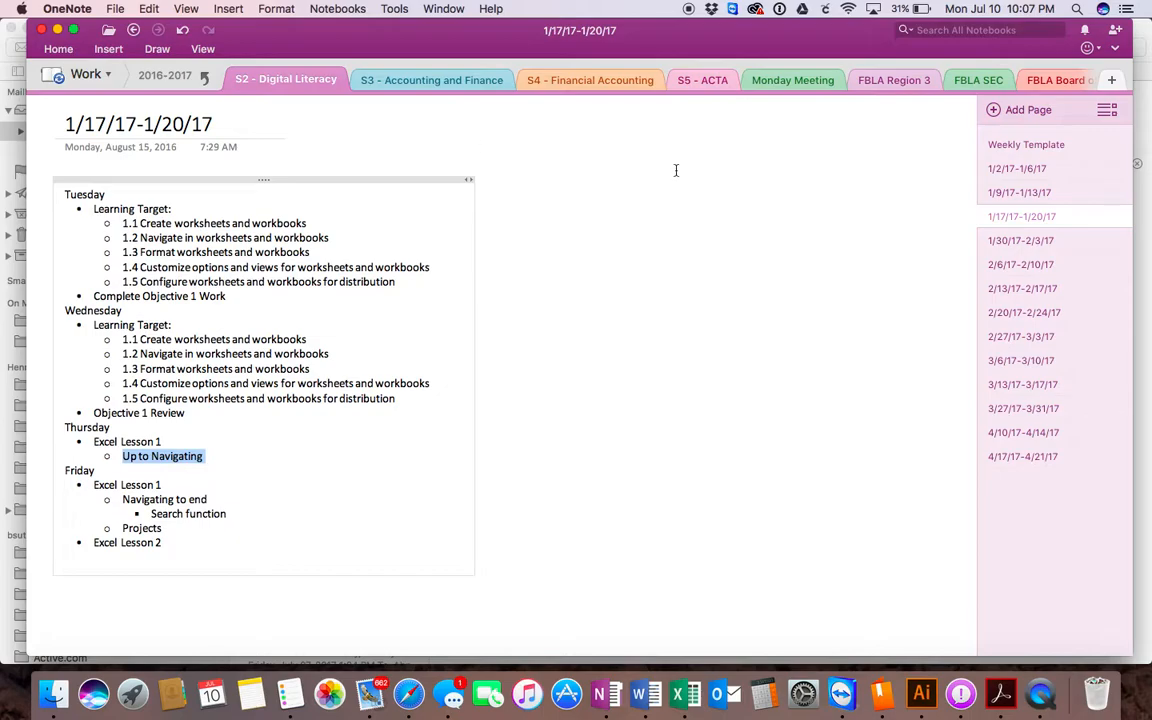
left_click(1013, 147)
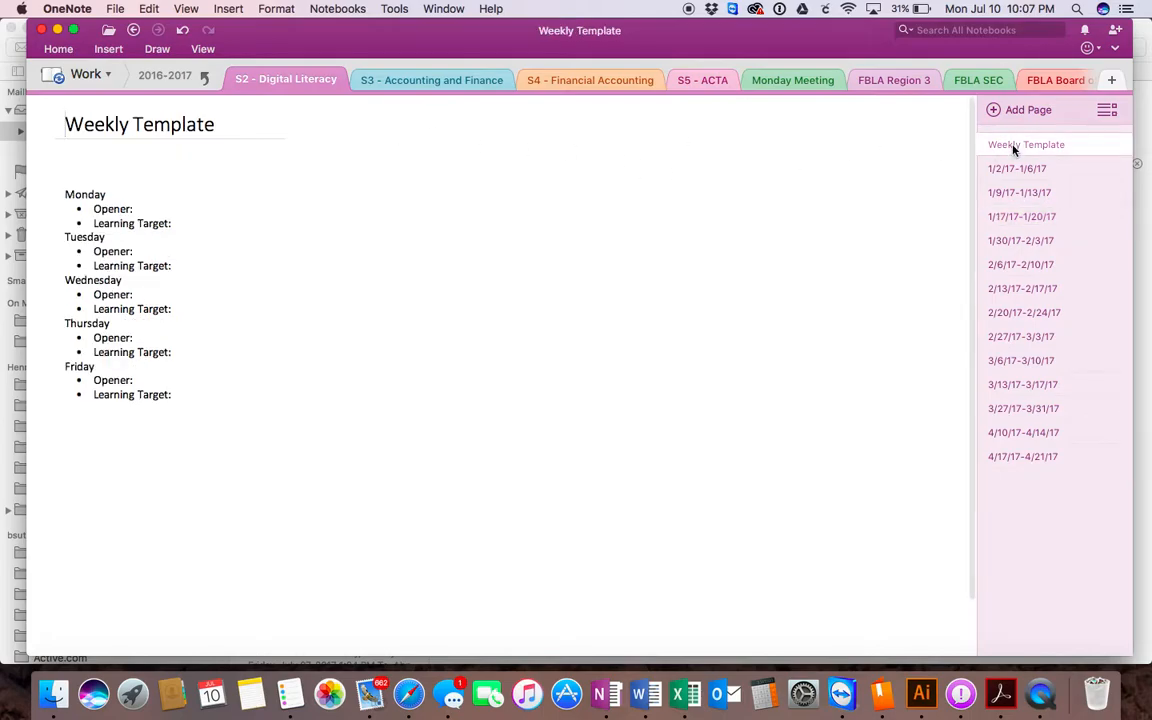
Step: View the 8/15/16 notes in the Monday Meeting section and return to S2 - Digital Literacy
scroll(382, 86, "right", 8)
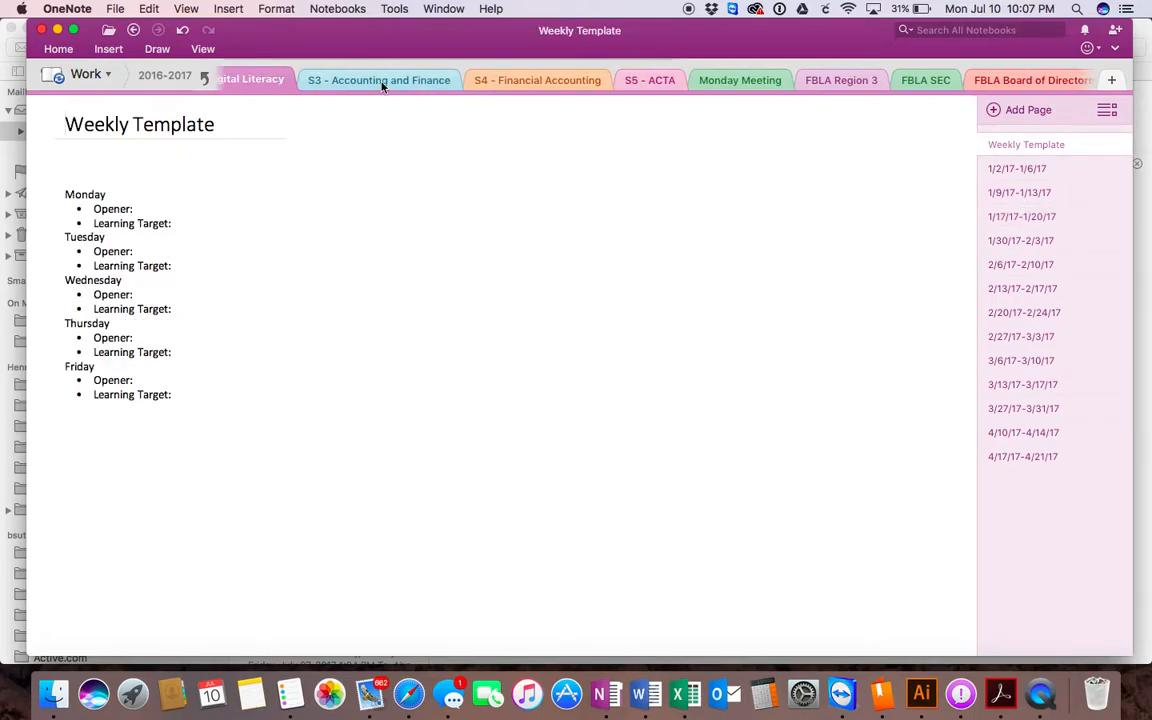
scroll(382, 86, "right", 3)
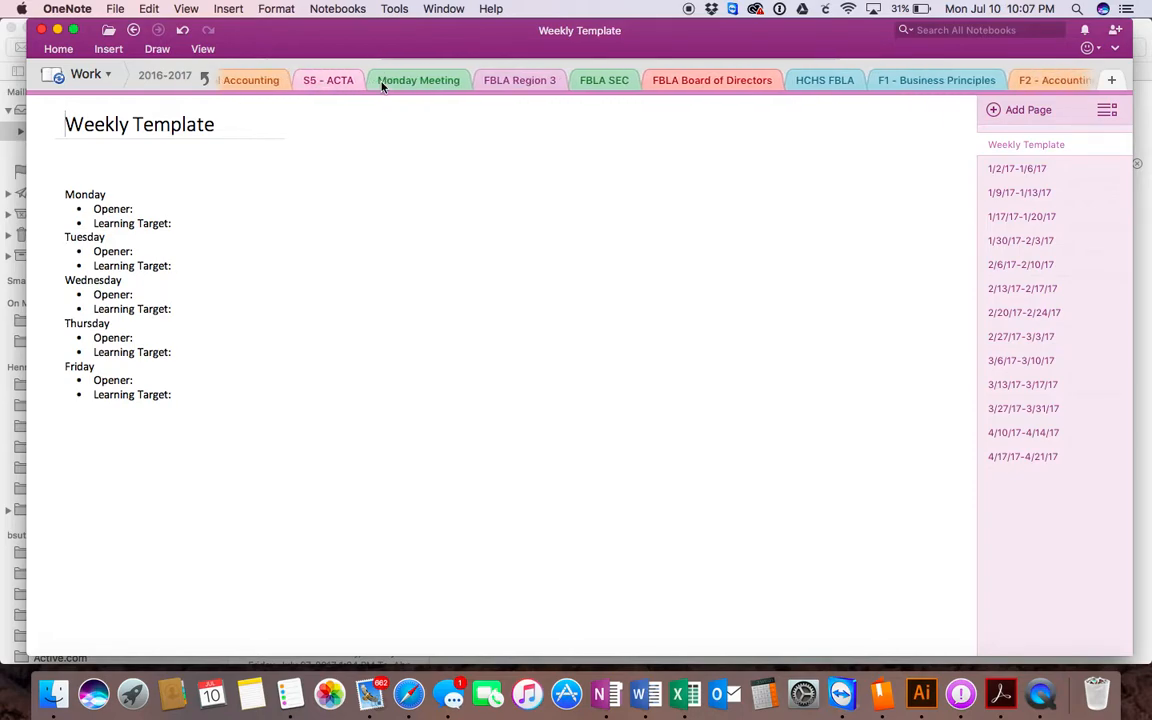
left_click(410, 82)
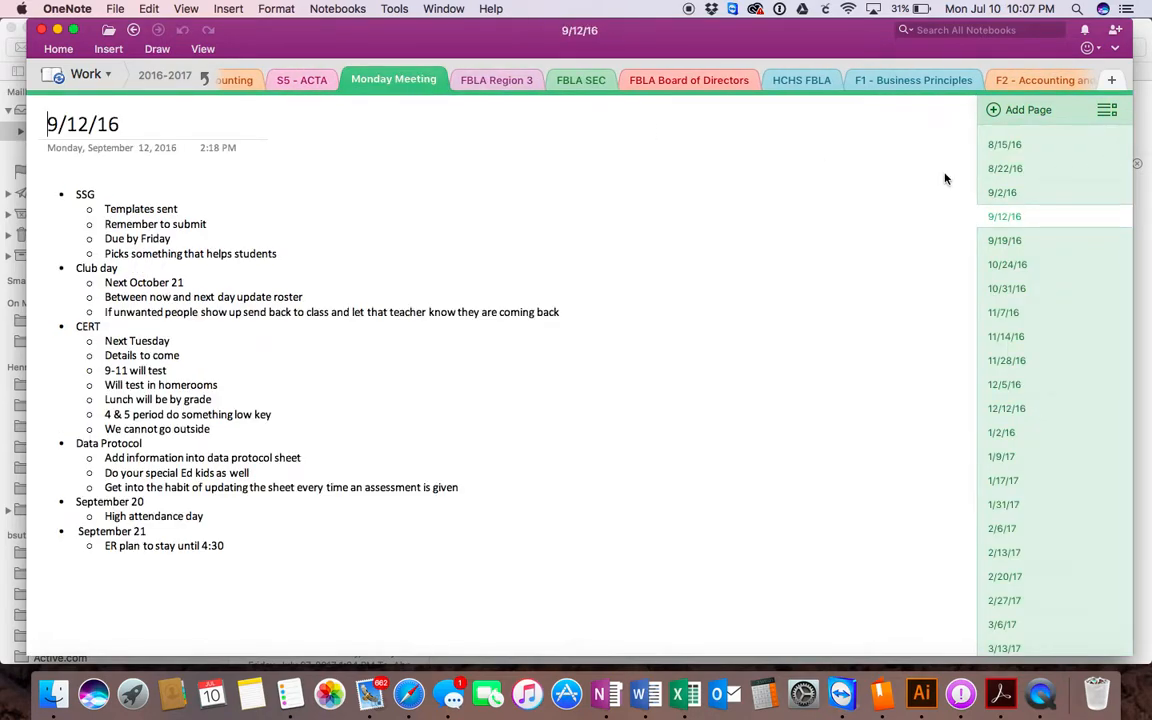
left_click(1004, 146)
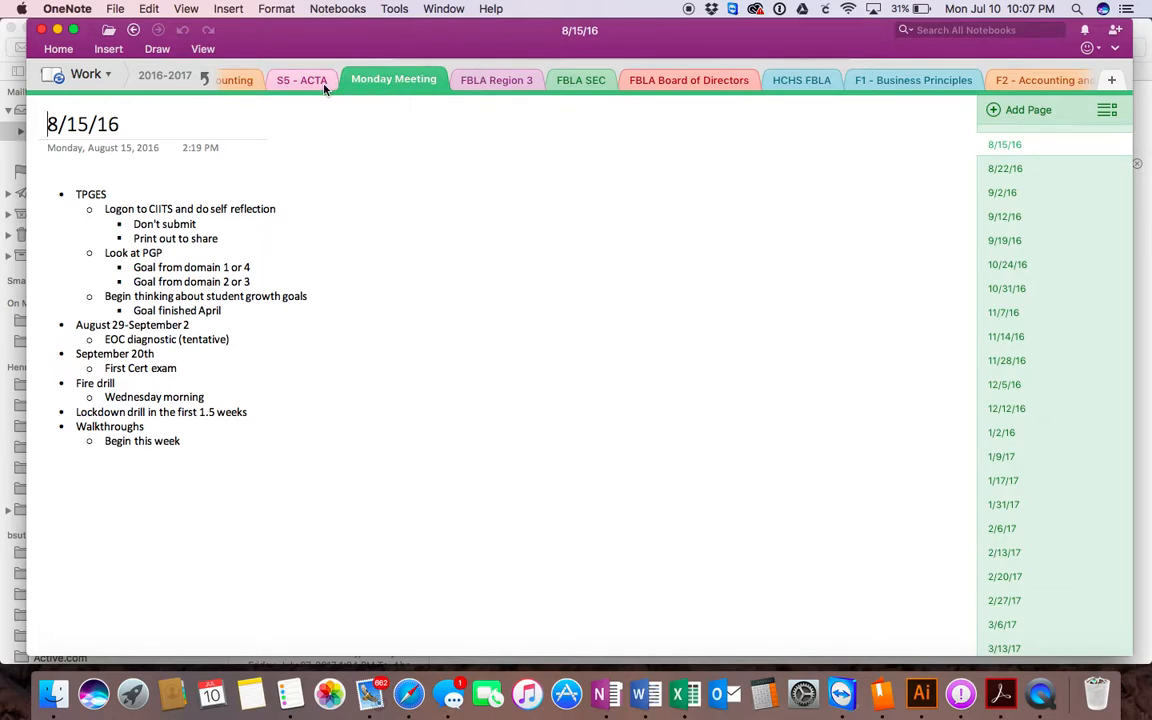
scroll(330, 88, "left", 8)
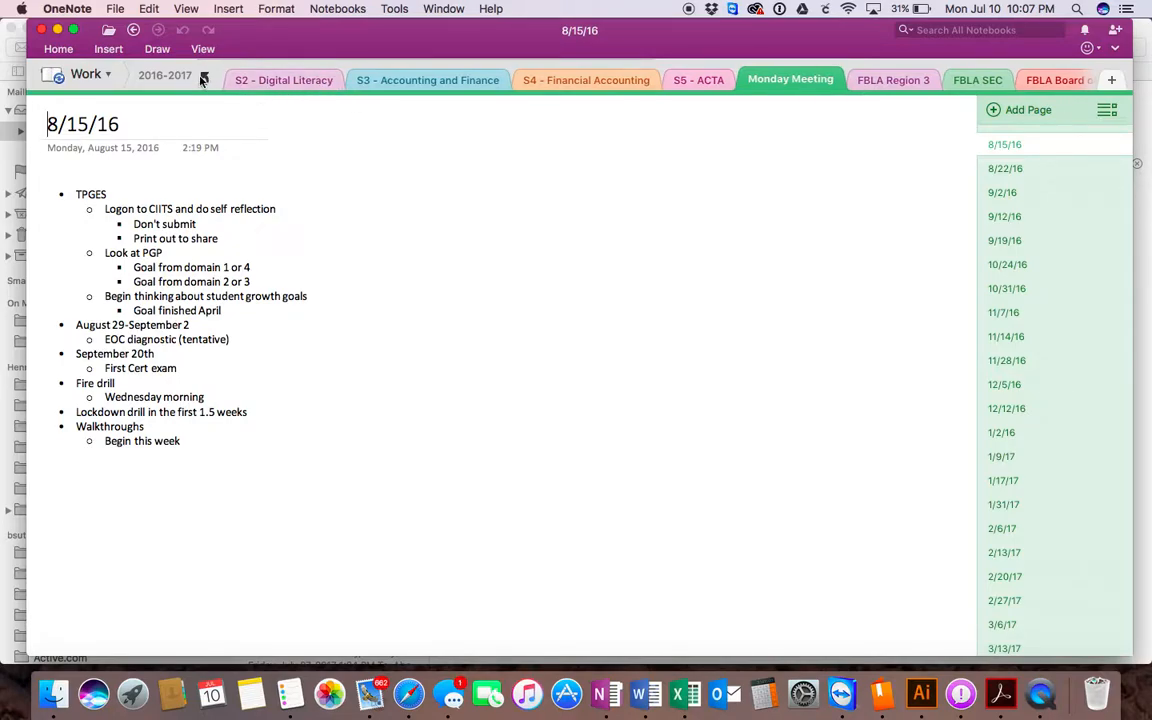
left_click(288, 80)
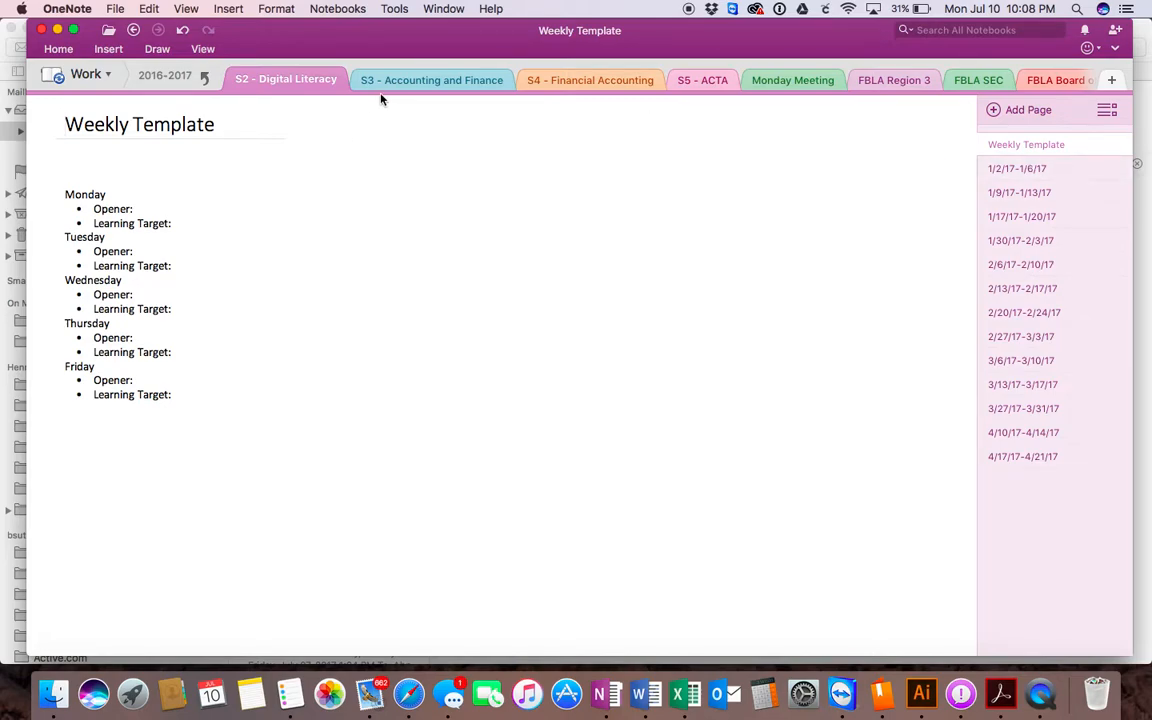
Step: Open the 2017-2018 section group and look through its F1 to F4 course sections, ending on F1 - Business Principles
left_click(205, 80)
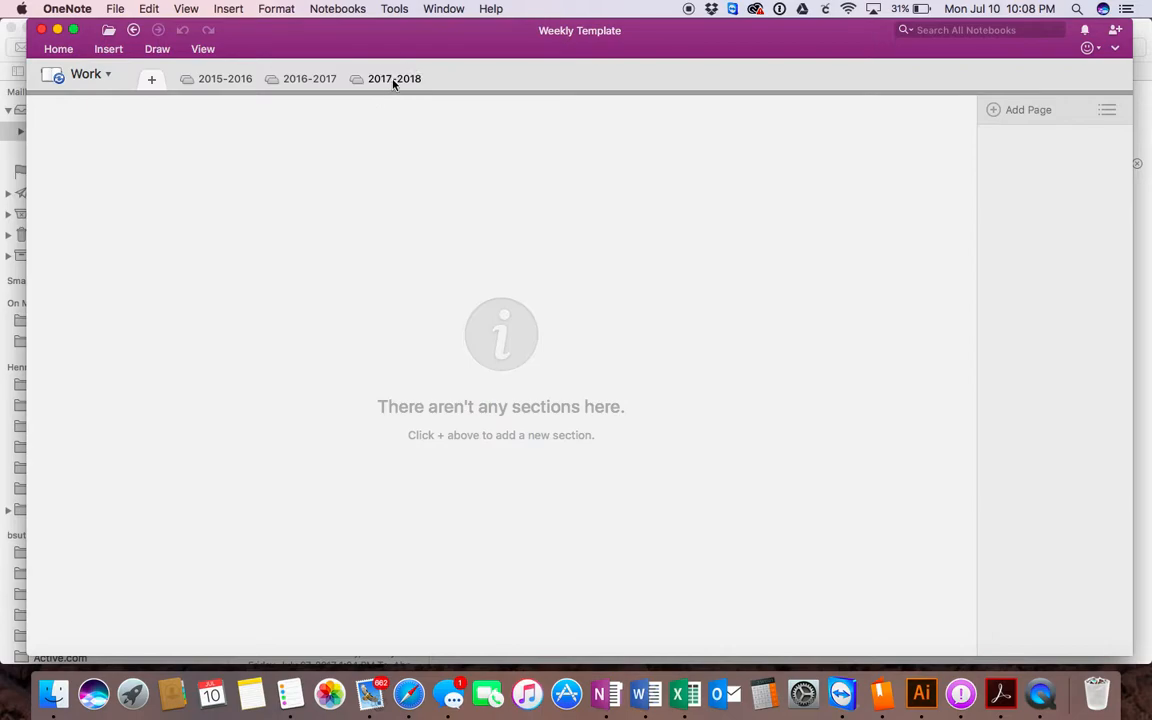
left_click(394, 80)
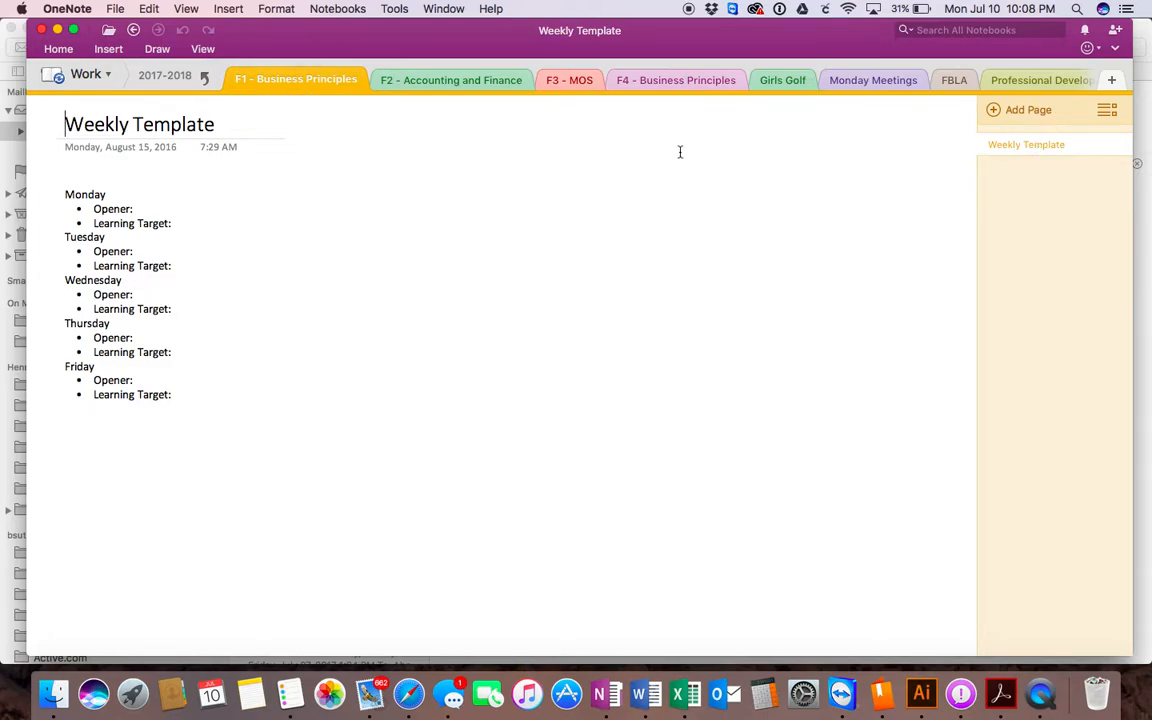
left_click(433, 82)
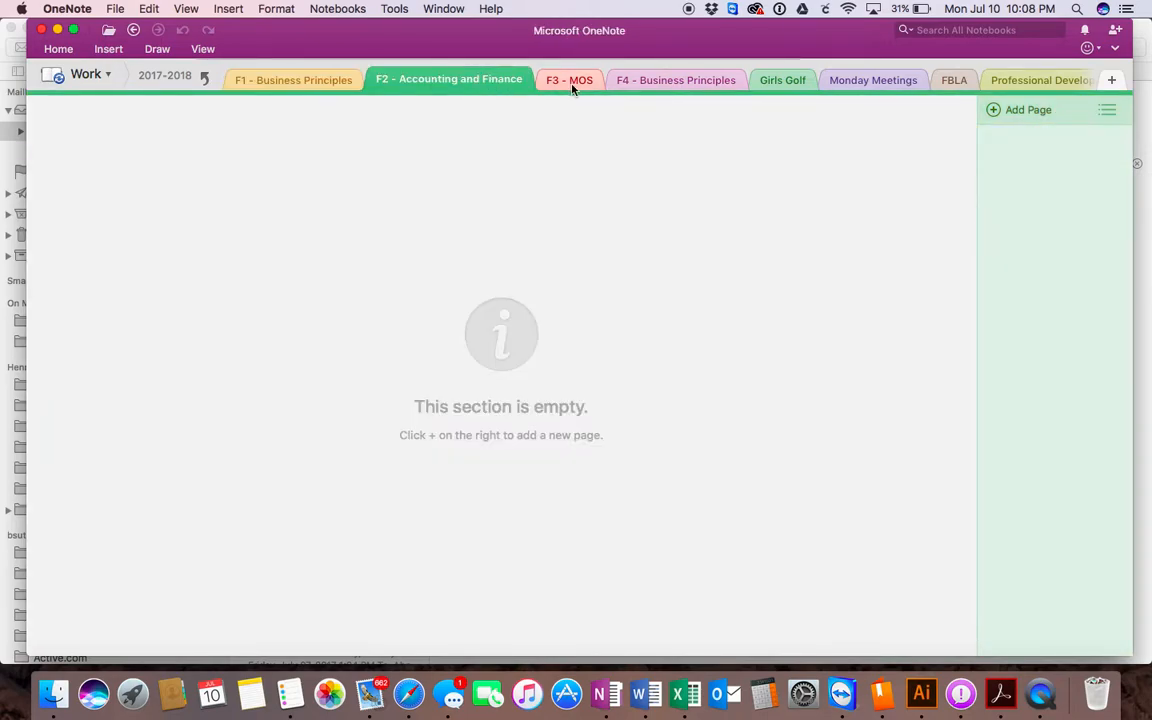
left_click(572, 81)
left_click(652, 81)
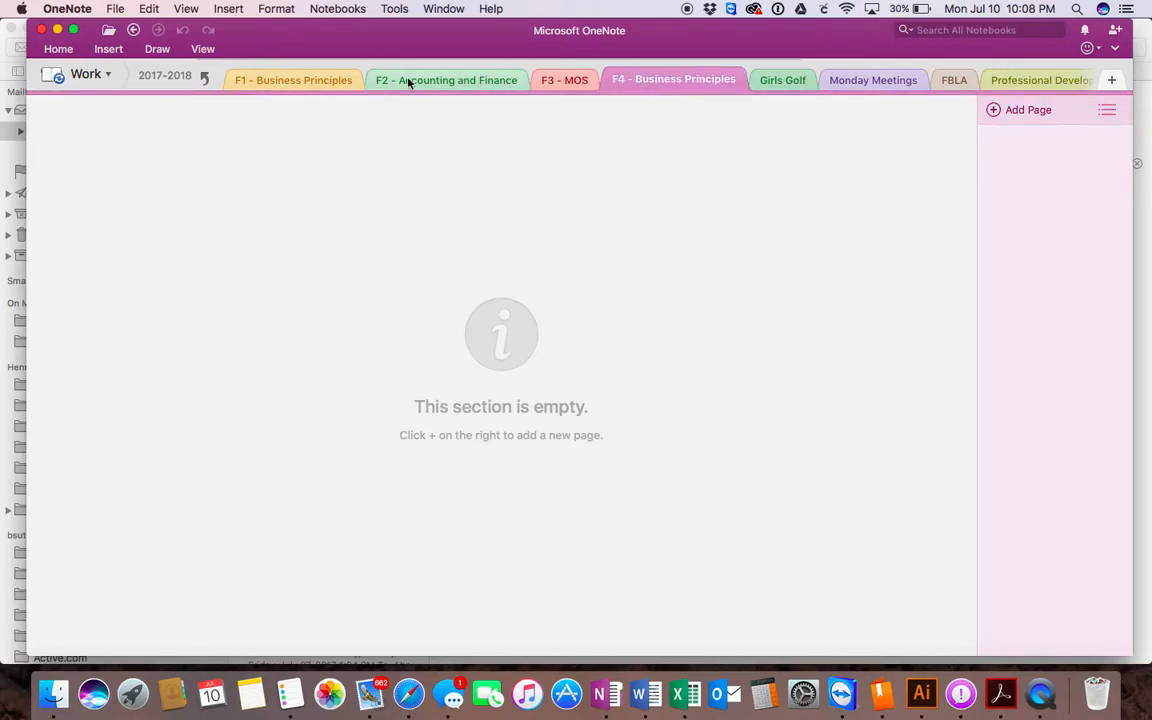
left_click(287, 83)
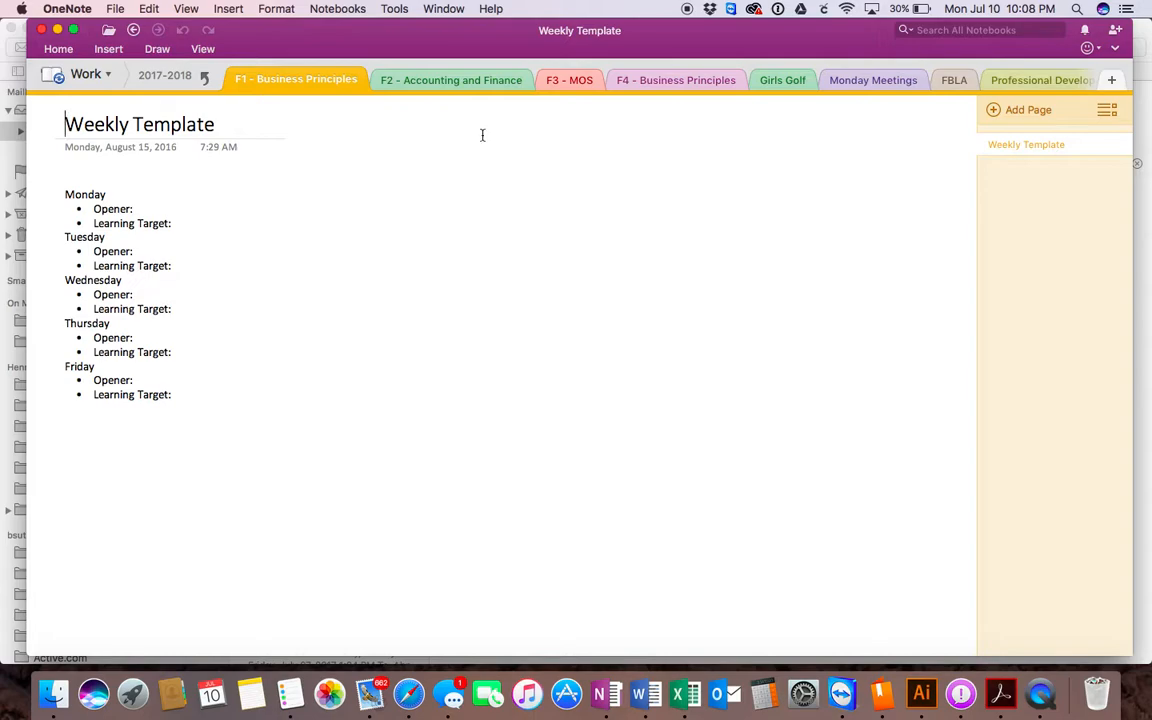
left_click(451, 83)
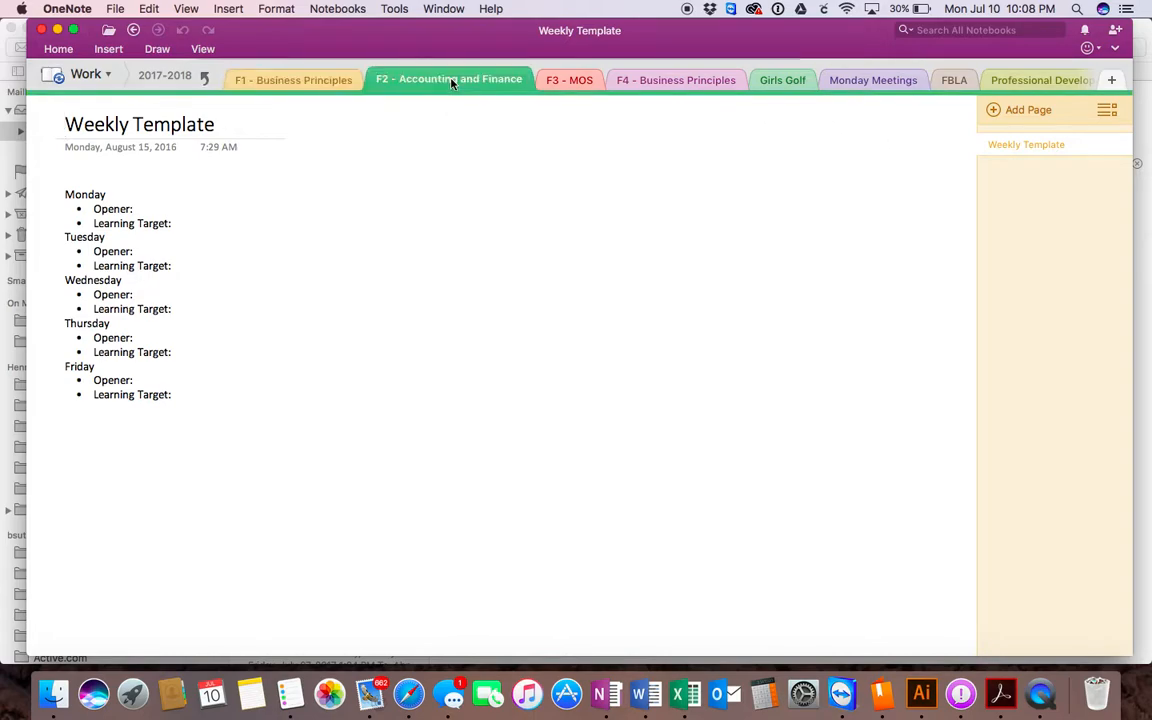
left_click(307, 88)
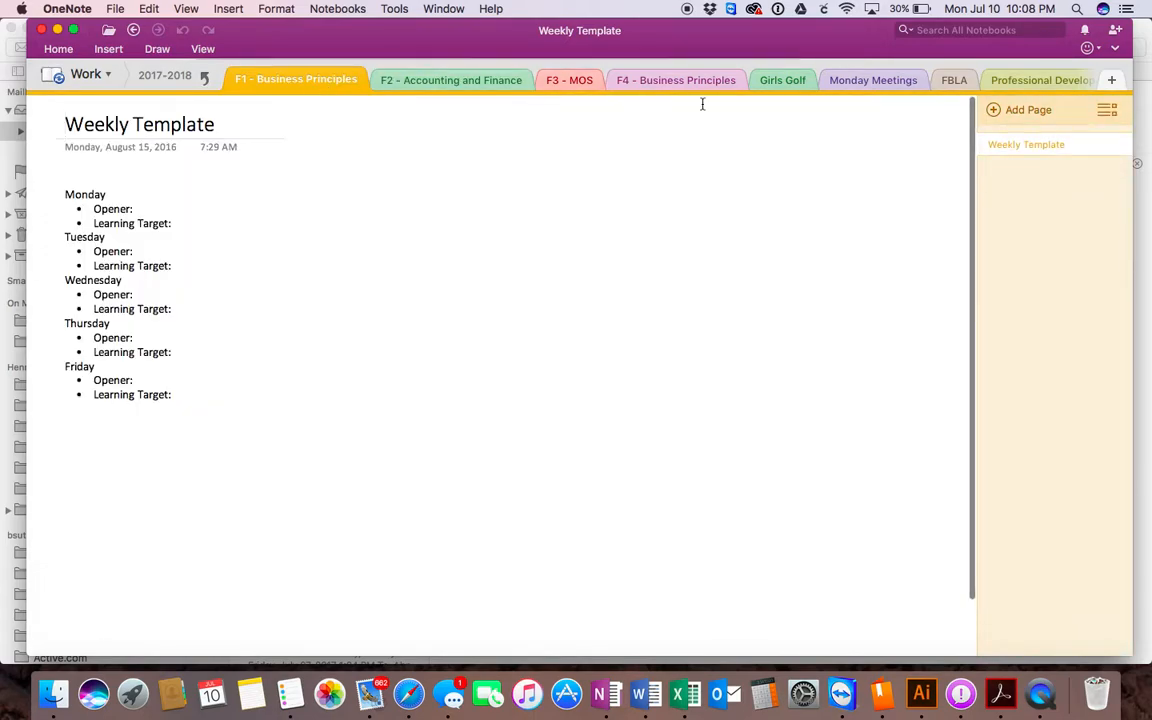
Step: View the Girls Golf section, return to F1 - Business Principles and go back to the Work notebook's section groups
left_click(784, 82)
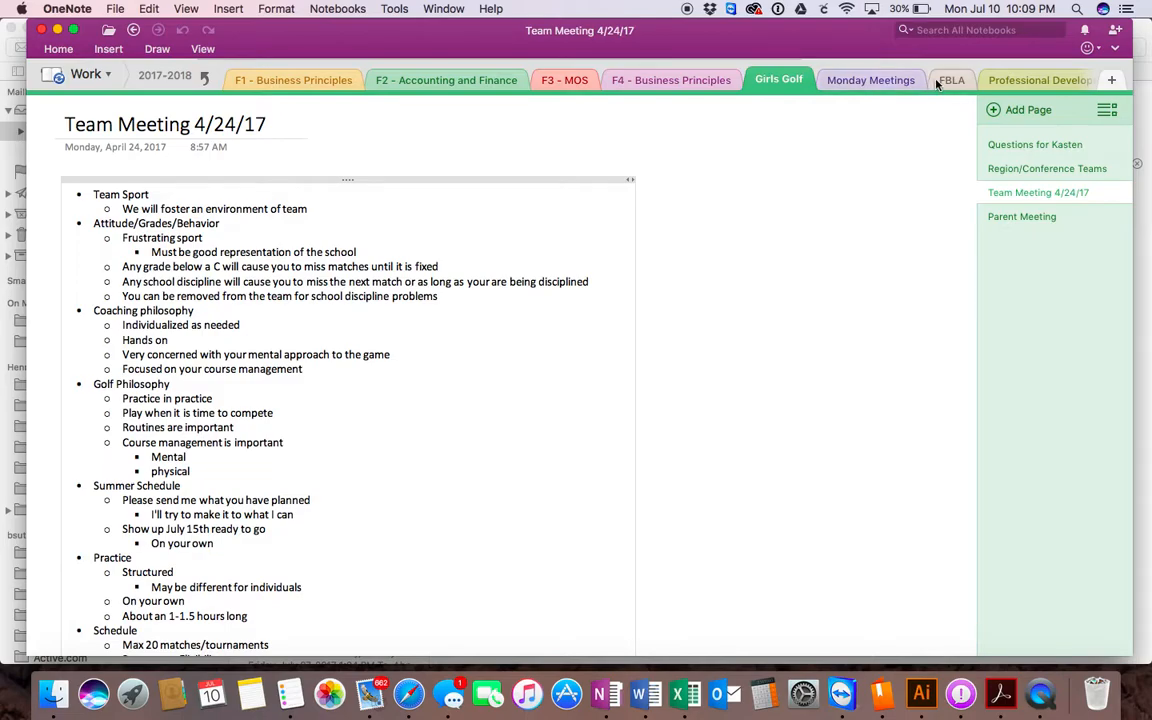
left_click(277, 86)
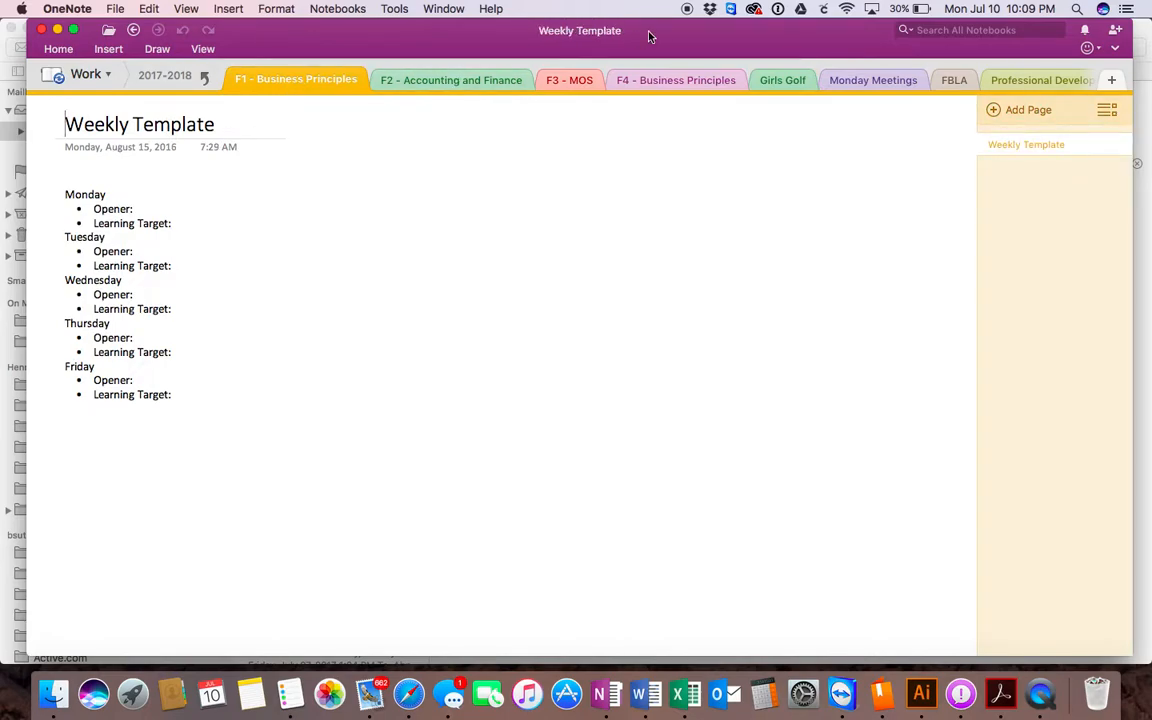
left_click(207, 79)
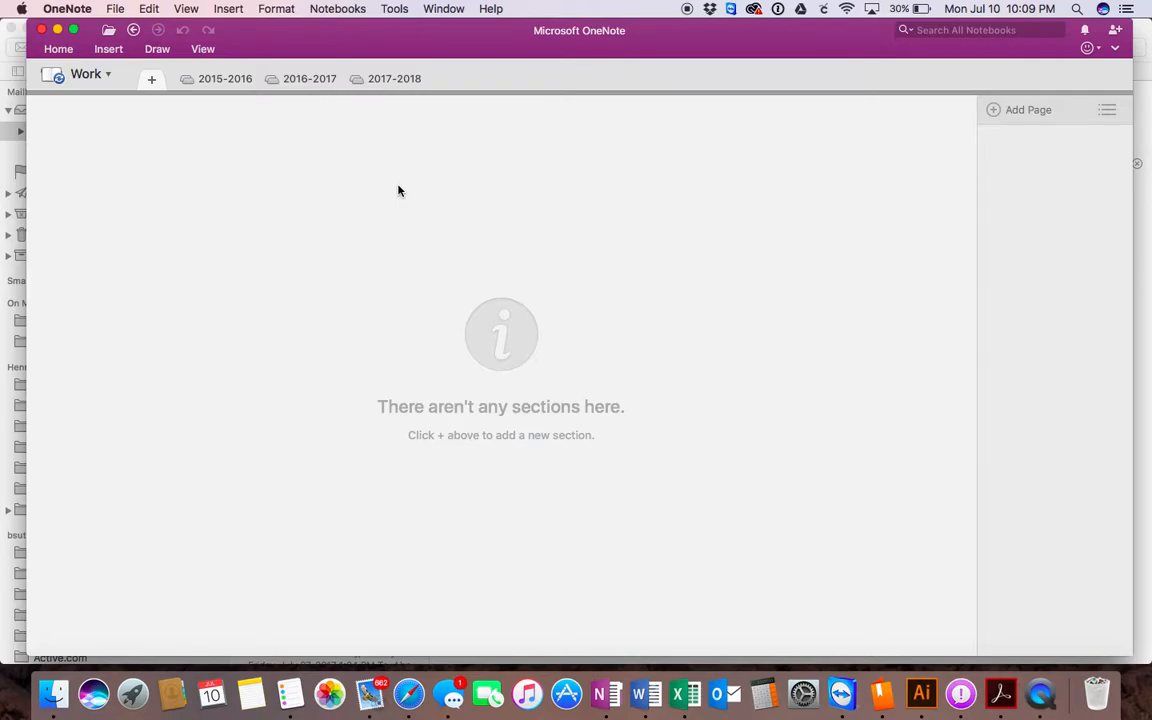